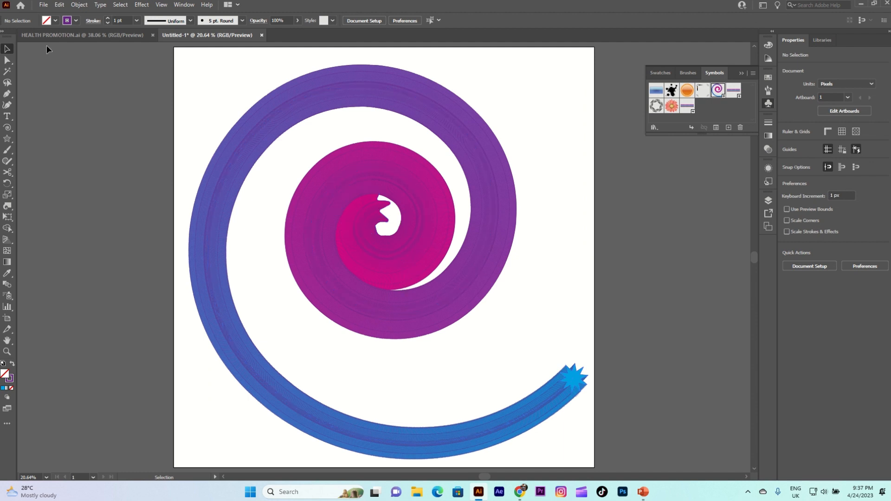
- Create a new 2000 by 2000 px document with one artboard
{"action": "left_click", "coordinate": [43, 4]}
{"action": "left_click", "coordinate": [53, 20]}
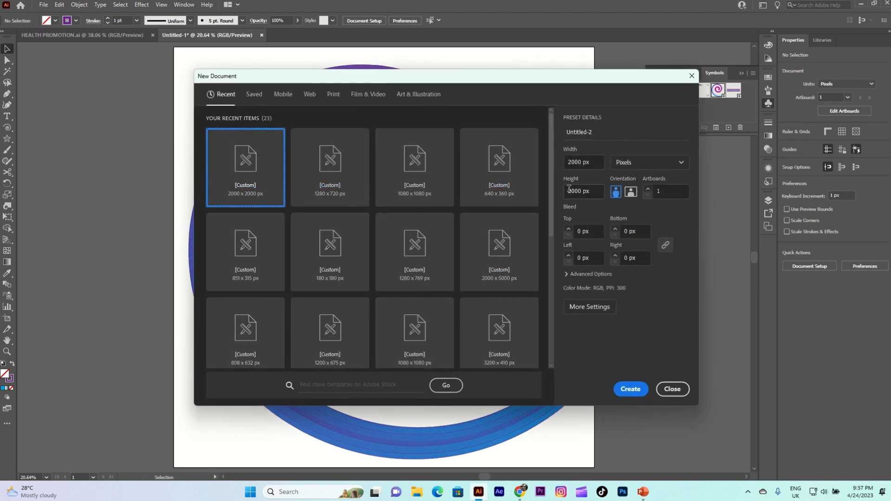
{"action": "left_click", "coordinate": [629, 389]}
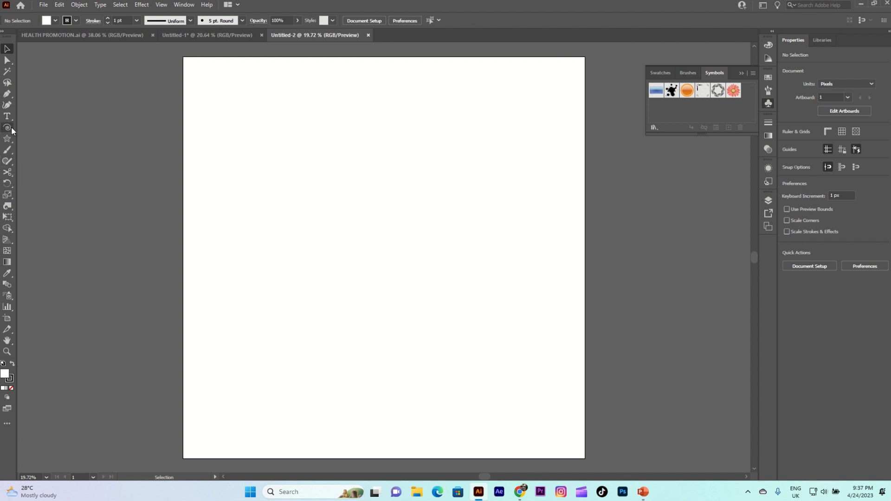
- Draw a 10-point star with Radius 1 of 25 px and Radius 2 of 50 px on the artboard
{"action": "left_click", "coordinate": [7, 138]}
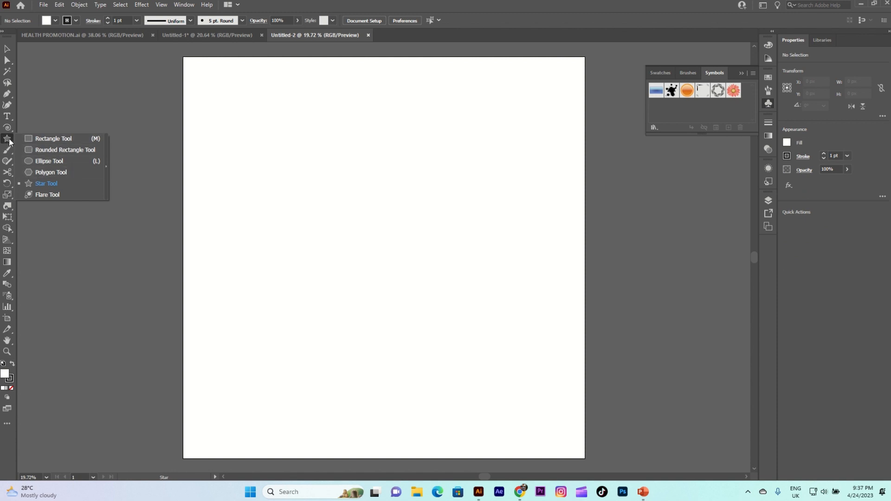
{"action": "left_click", "coordinate": [46, 183]}
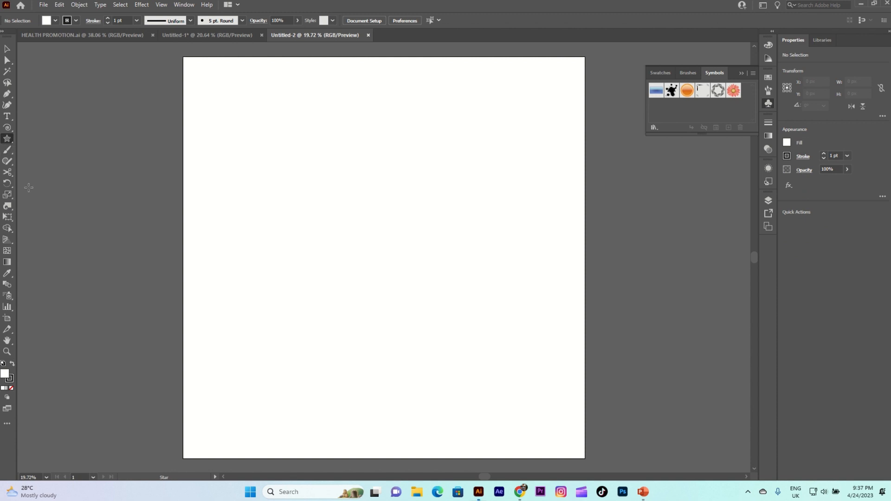
{"action": "left_click", "coordinate": [398, 174]}
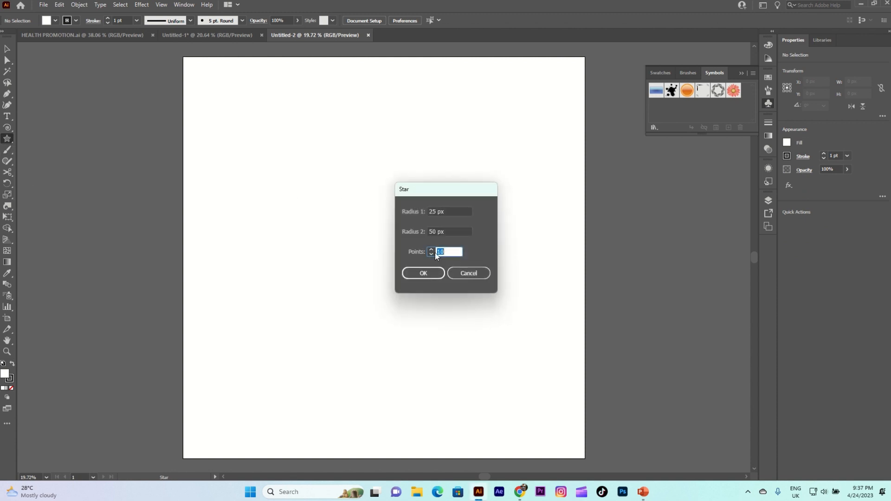
{"action": "left_click", "coordinate": [424, 274]}
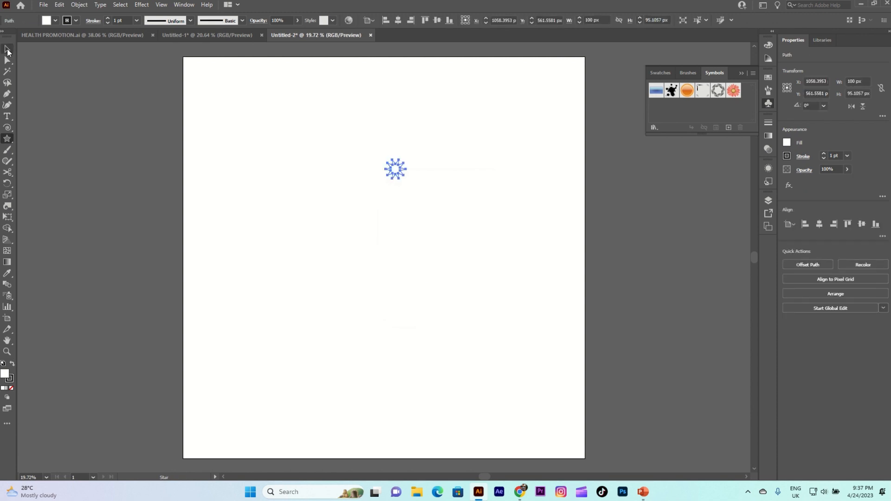
- Fill the star with magenta, then enlarge it to about 144 px wide near the artboard's upper right
{"action": "left_click", "coordinate": [54, 20]}
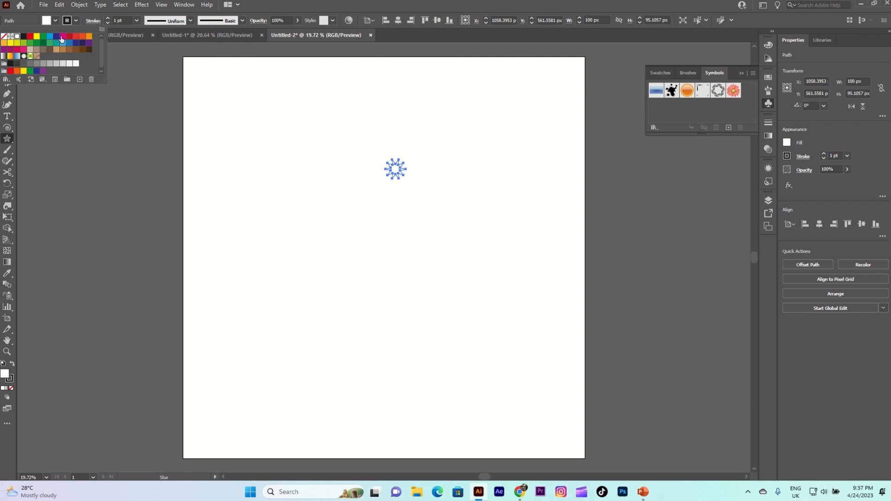
{"action": "left_click", "coordinate": [61, 36]}
{"action": "key", "text": "Escape"}
{"action": "key", "text": "v"}
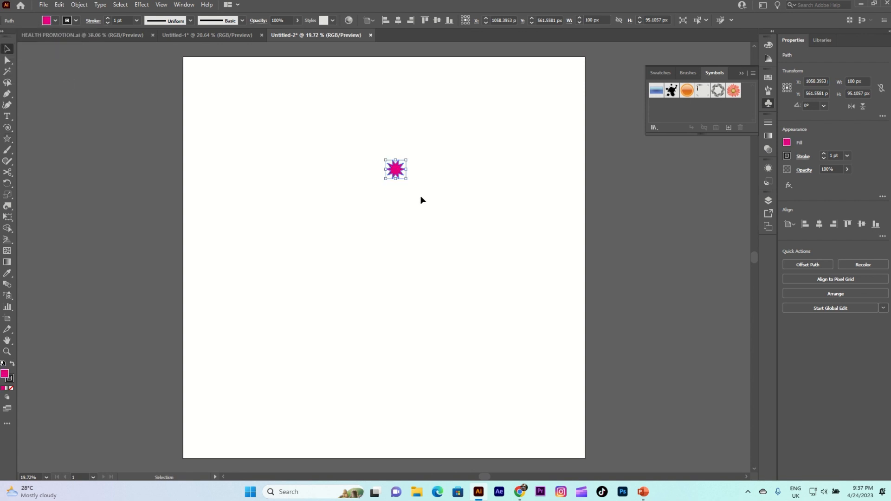
{"action": "left_click_drag", "start_coordinate": [397, 175], "coordinate": [482, 107]}
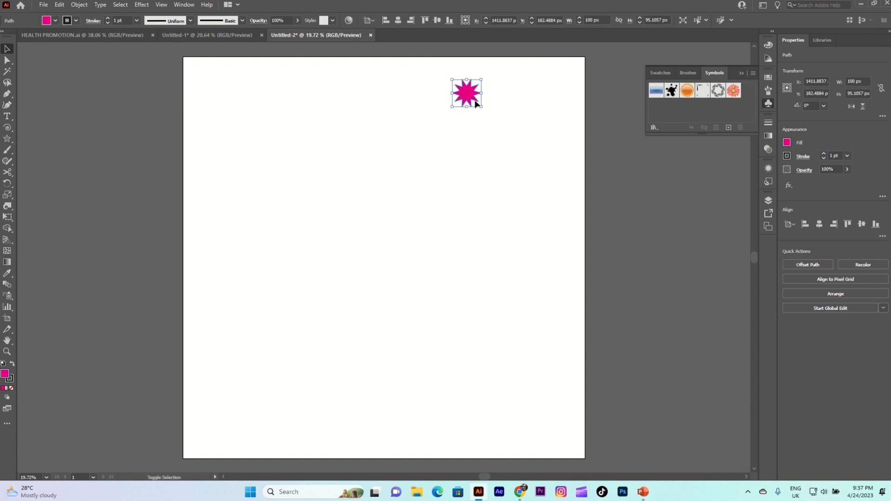
- Round all corners of the magenta star by about 4.5 px
{"action": "left_click", "coordinate": [7, 60]}
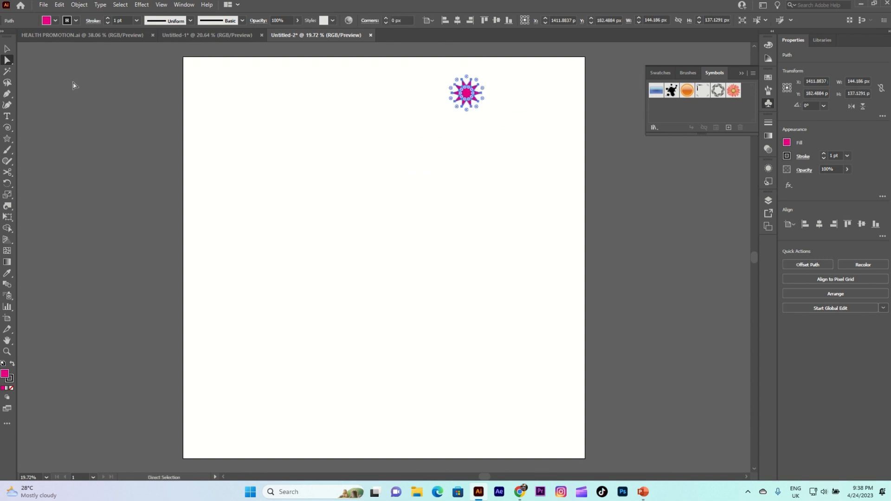
{"action": "mouse_move", "coordinate": [460, 83]}
{"action": "left_mouse_down"}
{"action": "mouse_move", "coordinate": [453, 81]}
{"action": "mouse_move", "coordinate": [461, 86]}
{"action": "left_mouse_up"}
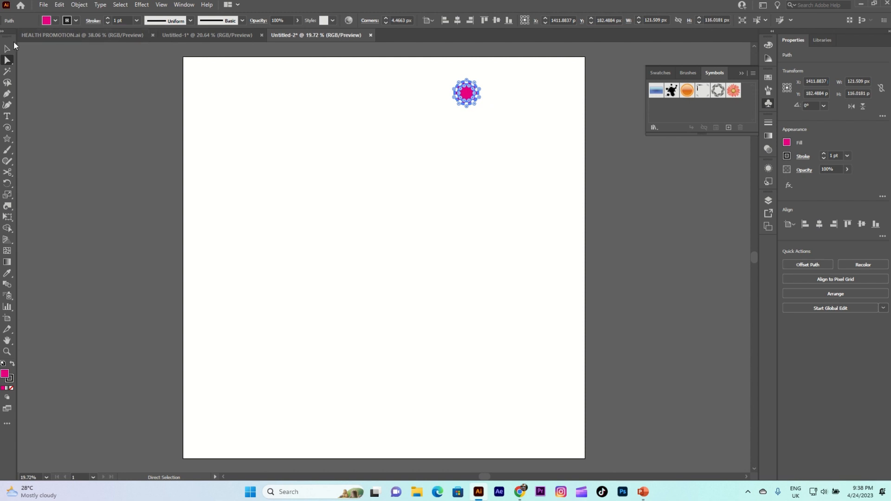
{"action": "left_click", "coordinate": [6, 50]}
{"action": "left_click", "coordinate": [481, 108]}
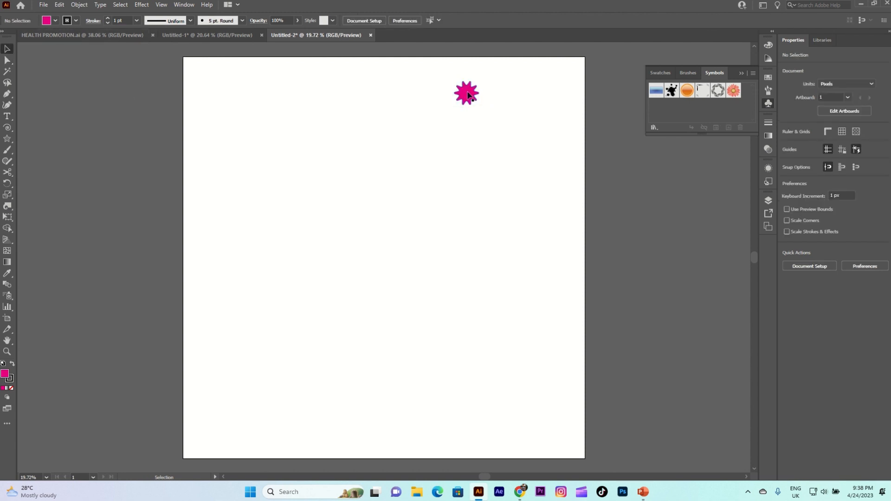
- Duplicate the star in place as a smaller blue copy, about 78 px wide, directly below it near the artboard's lower edge
{"action": "left_click", "coordinate": [469, 96]}
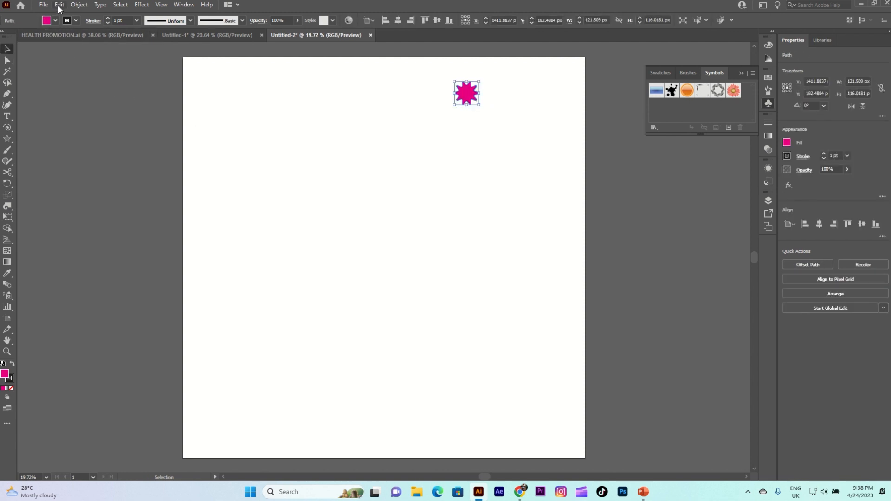
{"action": "left_click", "coordinate": [60, 6]}
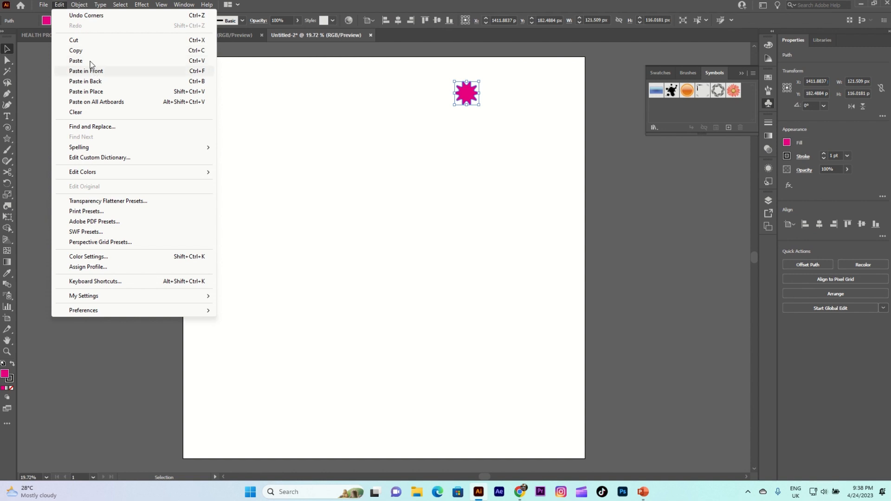
{"action": "left_click", "coordinate": [59, 5]}
{"action": "left_click", "coordinate": [60, 5]}
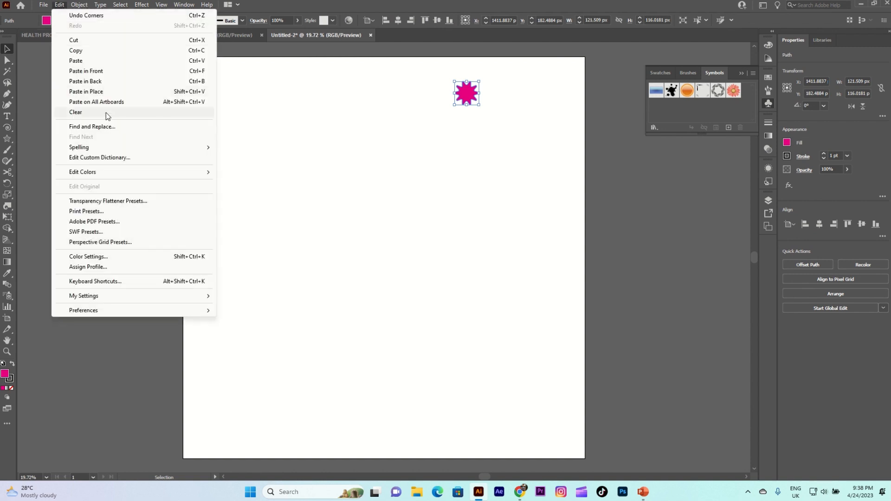
{"action": "left_click", "coordinate": [88, 92]}
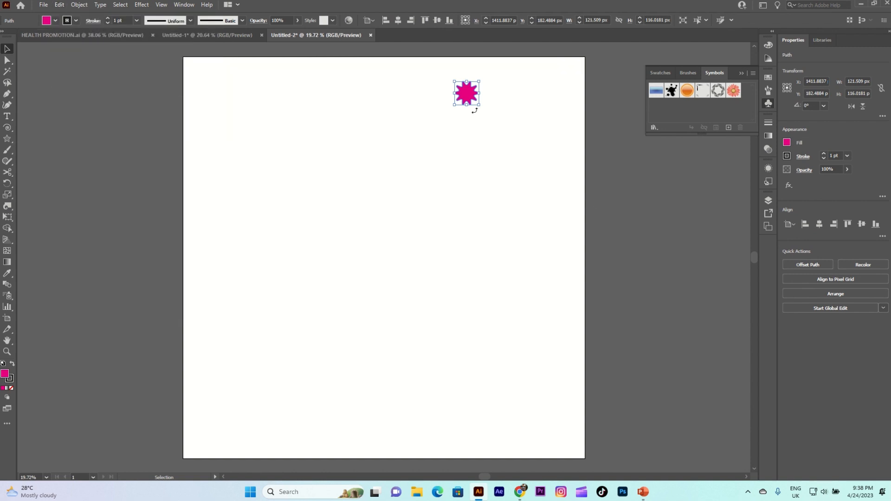
{"action": "left_click_drag", "start_coordinate": [468, 91], "coordinate": [476, 398]}
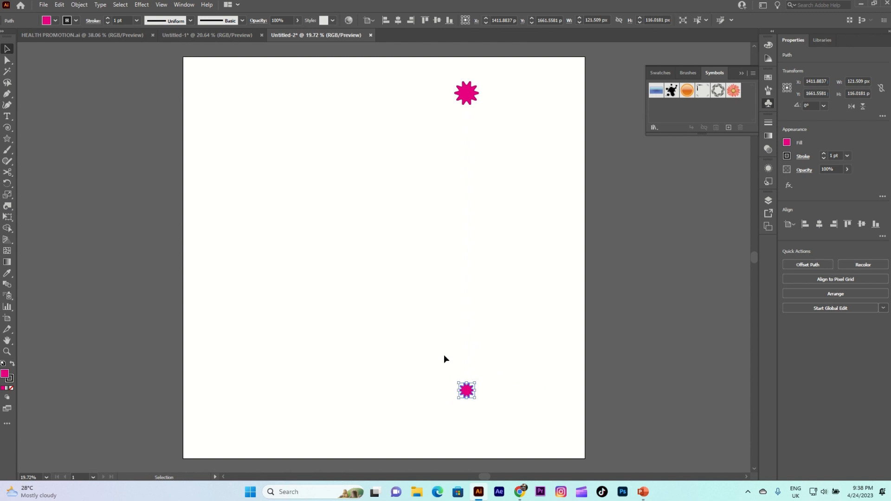
{"action": "left_click", "coordinate": [56, 20]}
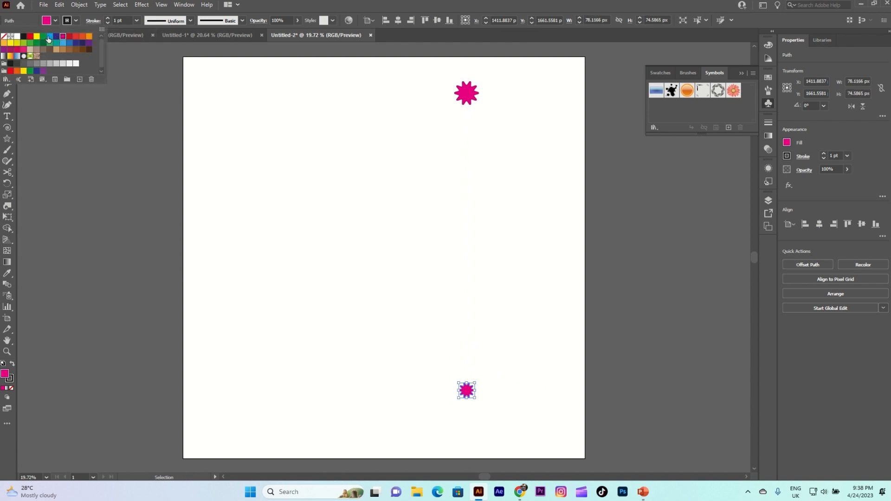
{"action": "left_click", "coordinate": [49, 37]}
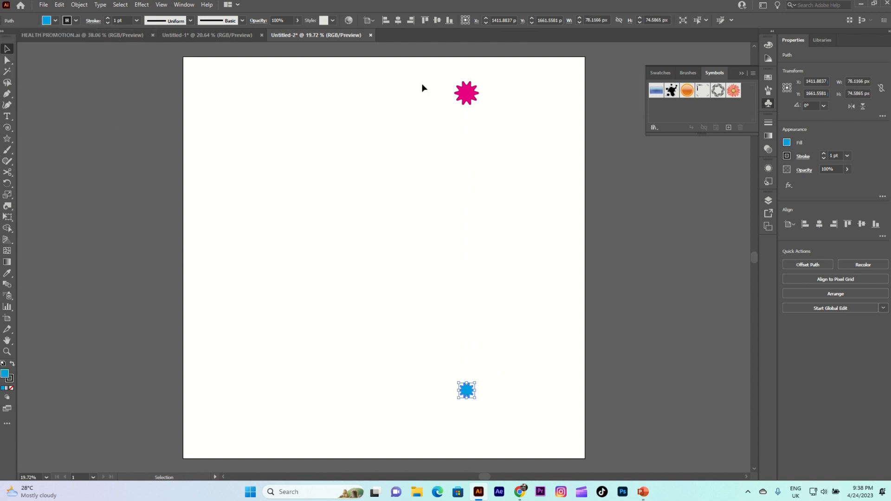
- Blend the magenta star with the blue star, and move the blend toward the artboard's right edge
{"action": "left_click_drag", "start_coordinate": [423, 88], "coordinate": [511, 433]}
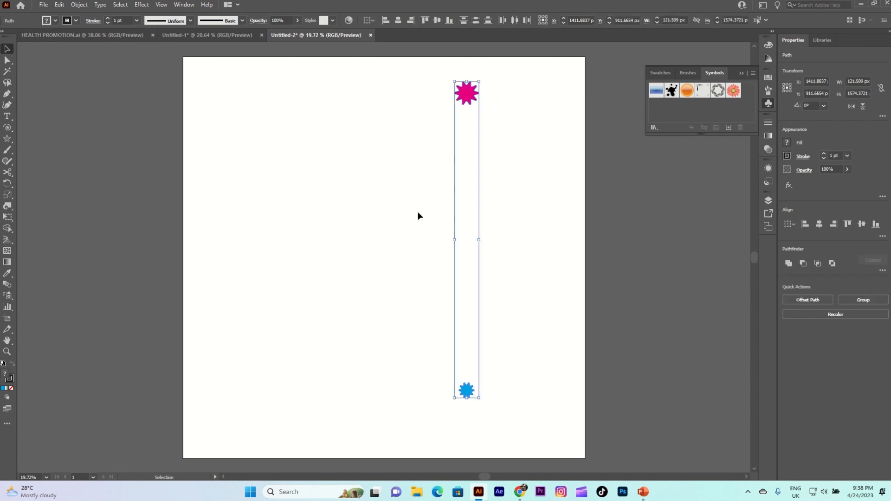
{"action": "left_click", "coordinate": [8, 284]}
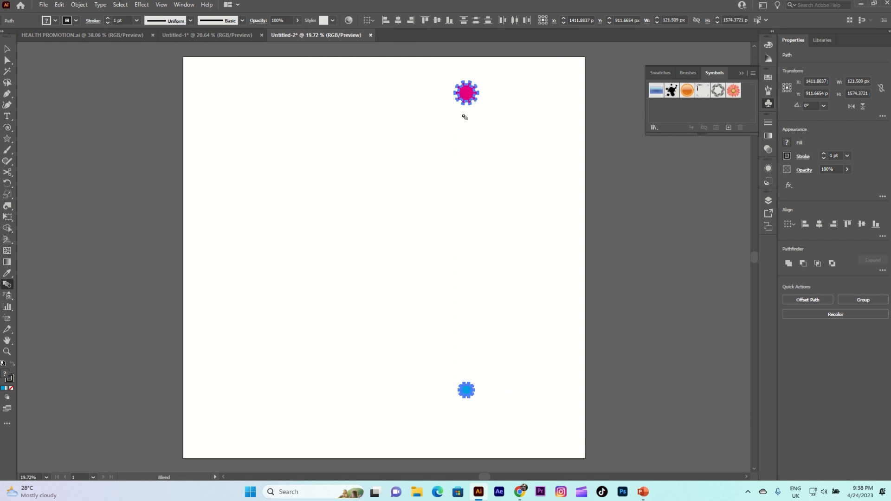
{"action": "left_click", "coordinate": [466, 390]}
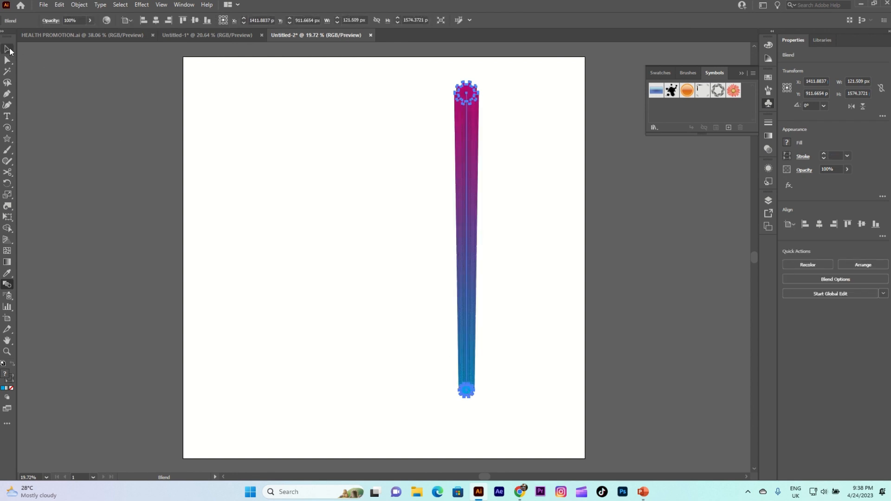
{"action": "left_click", "coordinate": [8, 49]}
{"action": "left_click_drag", "start_coordinate": [466, 199], "coordinate": [543, 199]}
{"action": "left_click", "coordinate": [364, 197]}
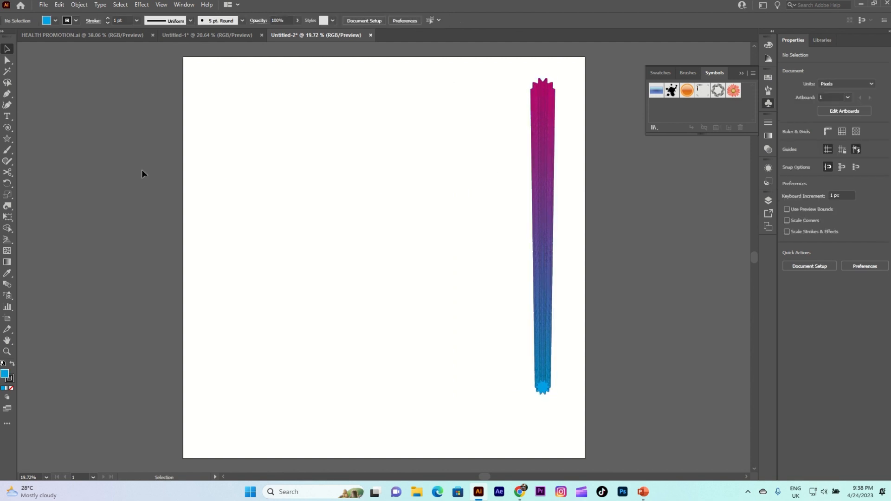
- Draw a large spiral about 1494 px wide and 1461 px high beside the blend
{"action": "left_click", "coordinate": [9, 130]}
{"action": "left_click", "coordinate": [9, 129]}
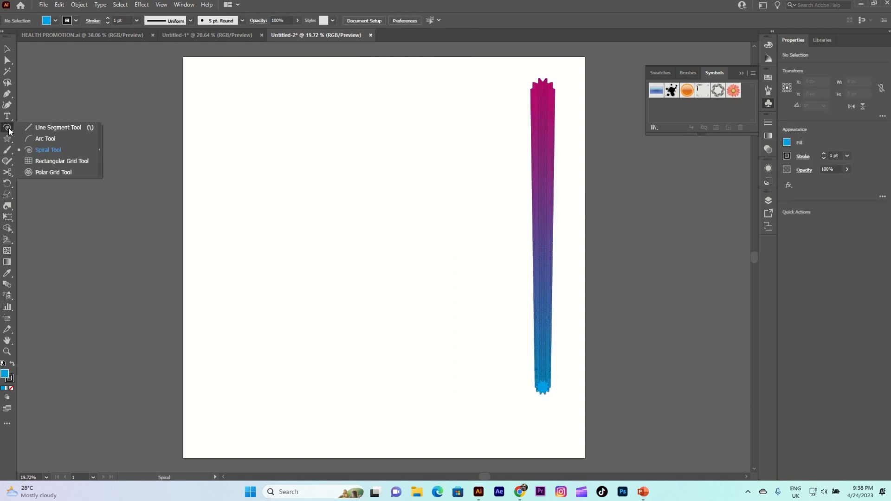
{"action": "left_click", "coordinate": [41, 150]}
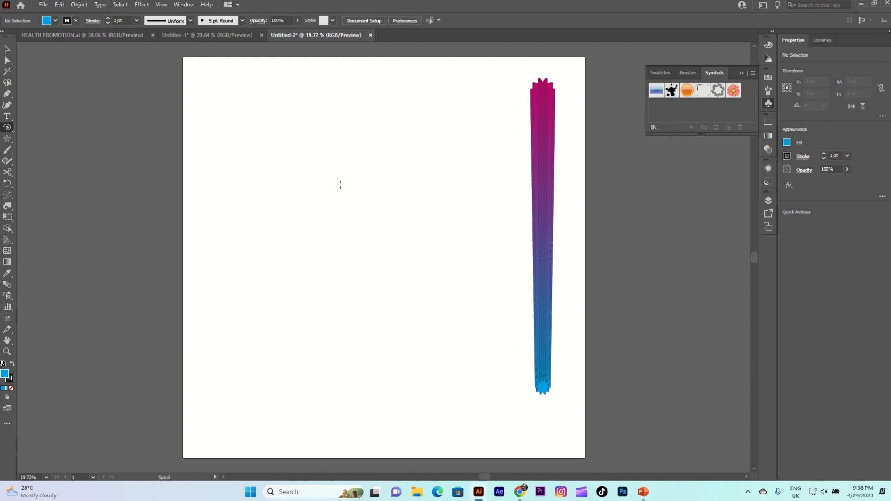
{"action": "left_click_drag", "start_coordinate": [331, 170], "coordinate": [476, 288]}
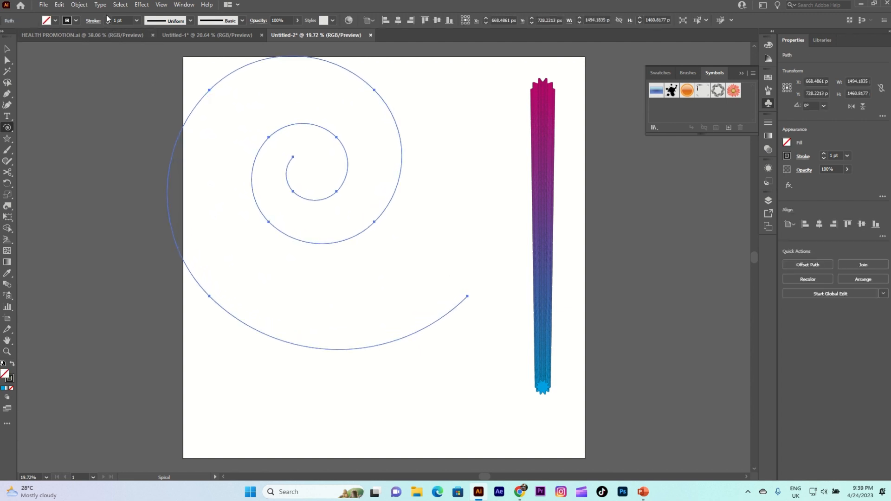
- Move the spiral so that it lies fully inside the artboard, beside the blend
{"action": "left_click", "coordinate": [8, 47]}
{"action": "left_click", "coordinate": [246, 110]}
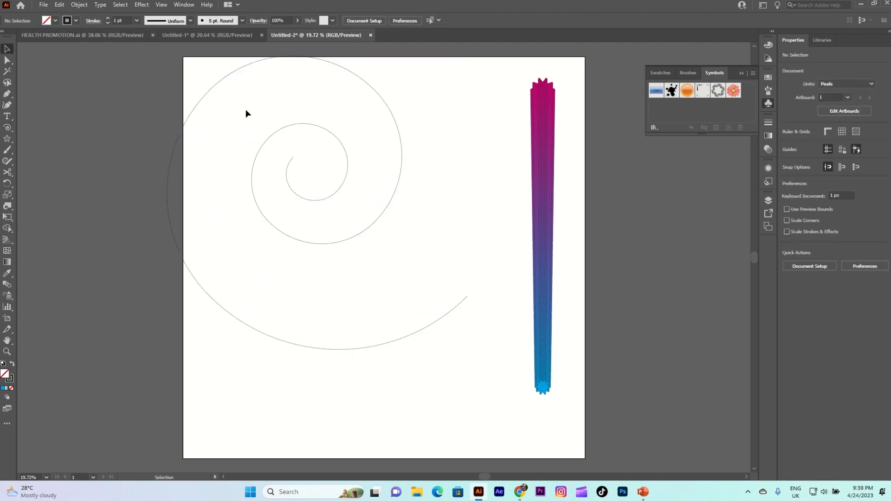
{"action": "left_click_drag", "start_coordinate": [216, 87], "coordinate": [264, 121]}
{"action": "left_click", "coordinate": [570, 227]}
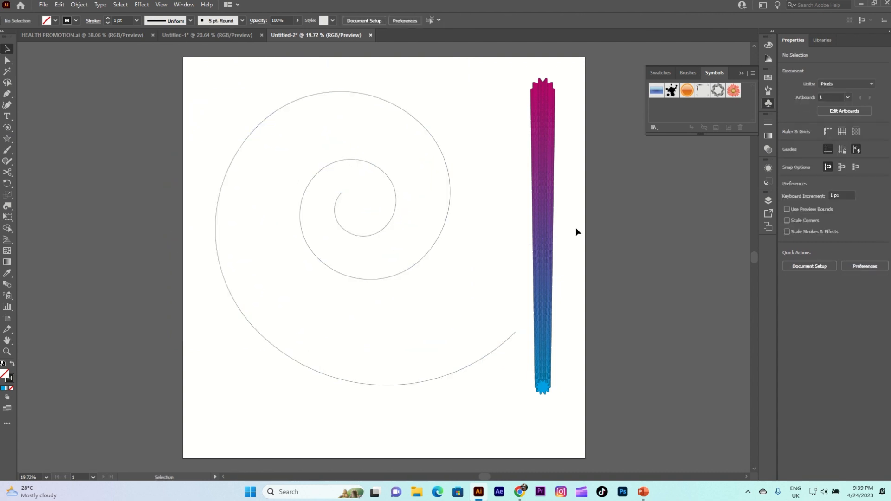
- Replace the spine of the star blend with the spiral path
{"action": "left_click_drag", "start_coordinate": [236, 90], "coordinate": [598, 316]}
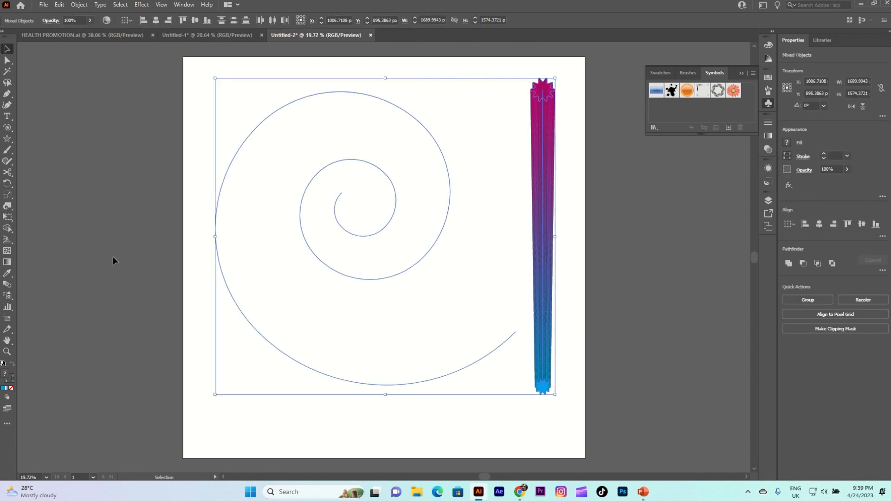
{"action": "left_click", "coordinate": [79, 5]}
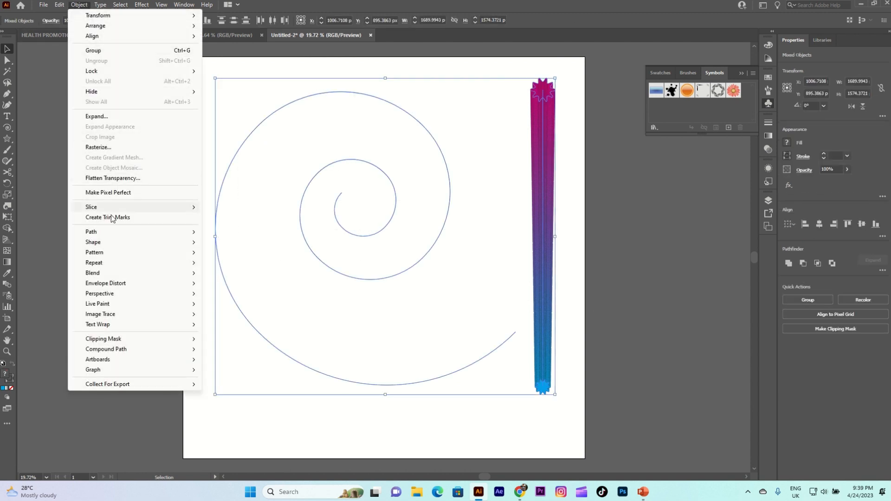
{"action": "mouse_move", "coordinate": [107, 274]}
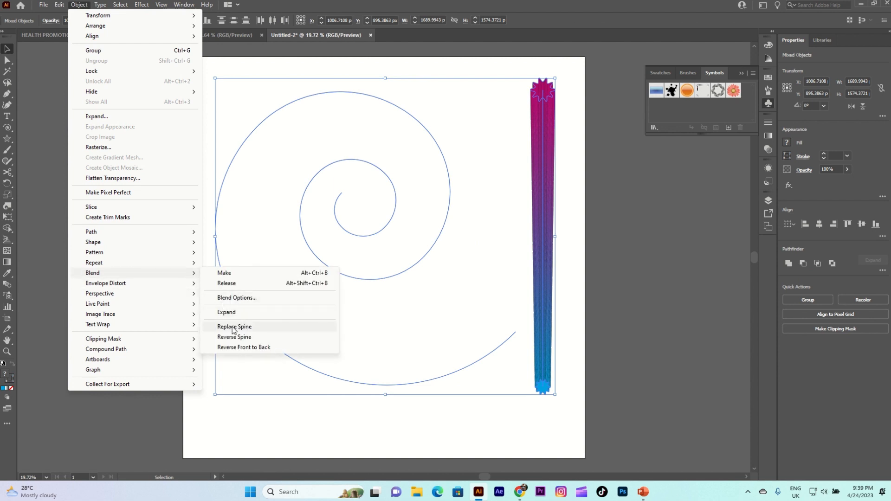
{"action": "left_click", "coordinate": [248, 328]}
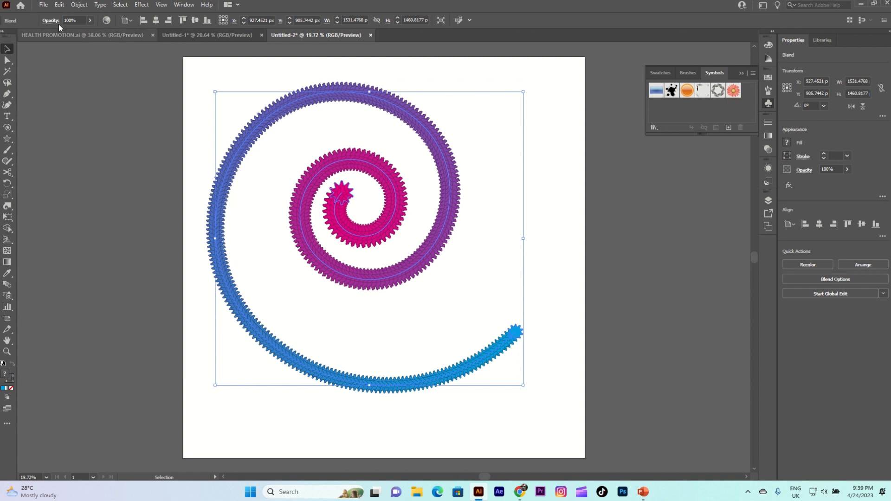
- Set the spiral blend's spacing to a Specified Distance of 4 px and deselect it
{"action": "left_click", "coordinate": [79, 5]}
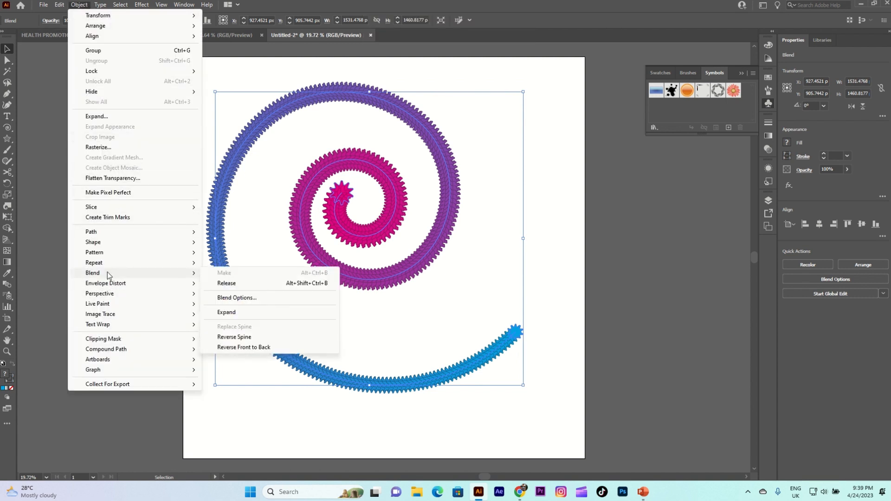
{"action": "left_click", "coordinate": [252, 299]}
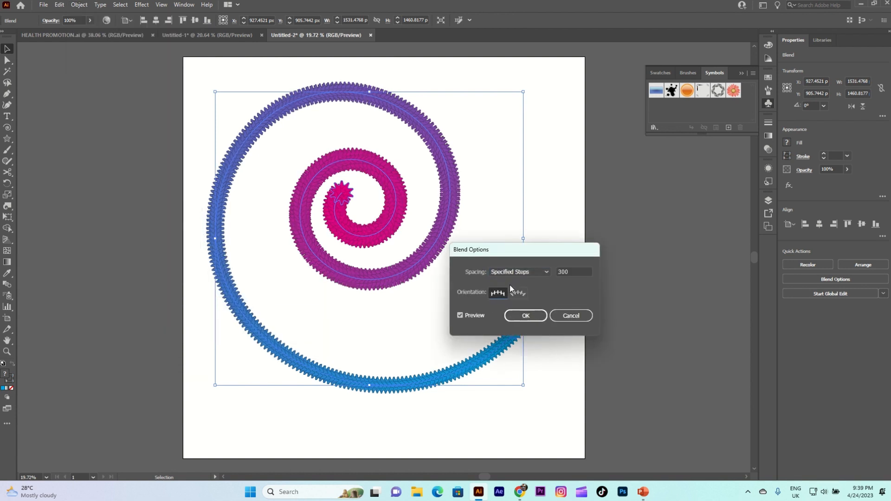
{"action": "left_click", "coordinate": [524, 275]}
{"action": "left_click", "coordinate": [517, 302]}
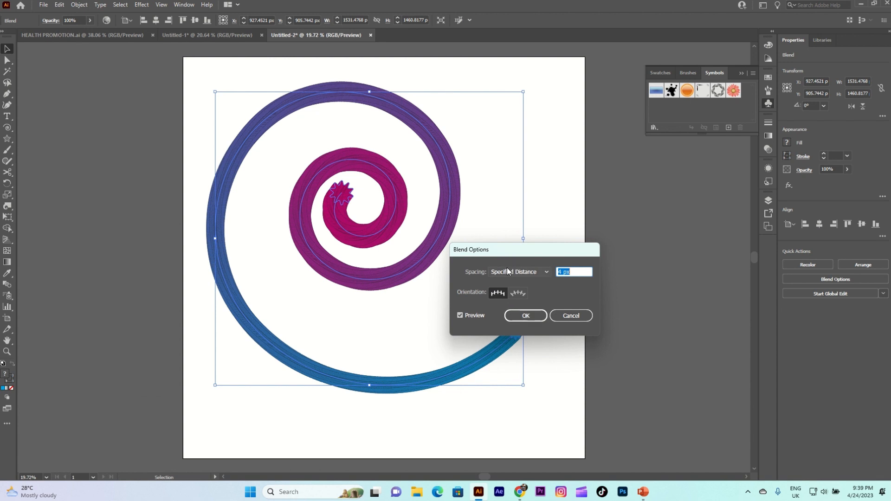
{"action": "left_click", "coordinate": [526, 316]}
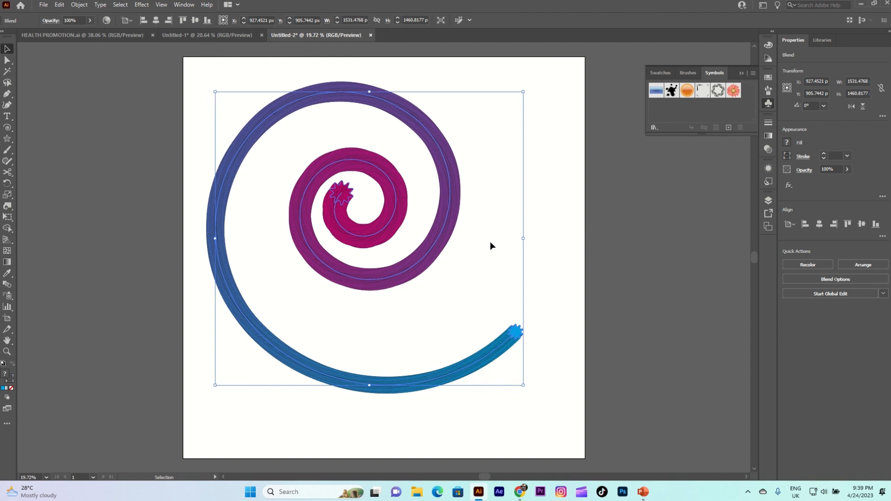
{"action": "left_click", "coordinate": [553, 234]}
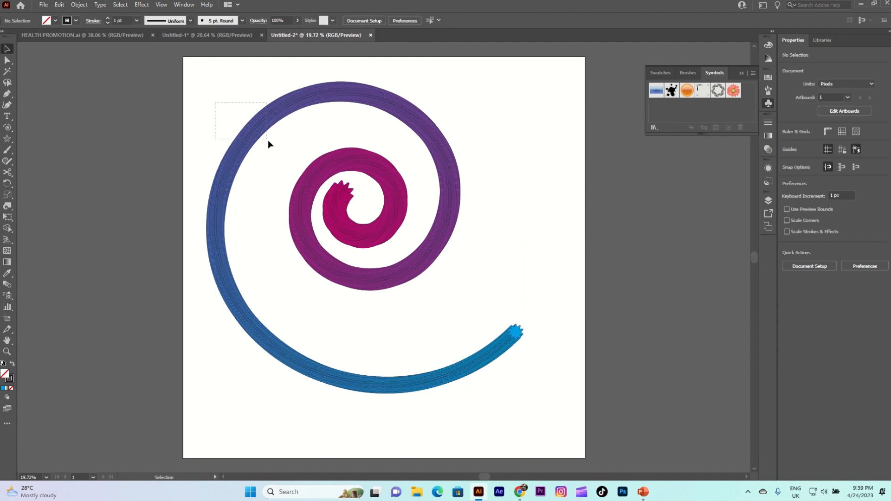
- Move the spiral blend on the artboard so its centre sits at about X 1031 px, Y 1109 px
{"action": "left_click_drag", "start_coordinate": [268, 141], "coordinate": [272, 143]}
{"action": "left_click_drag", "start_coordinate": [339, 217], "coordinate": [357, 227]}
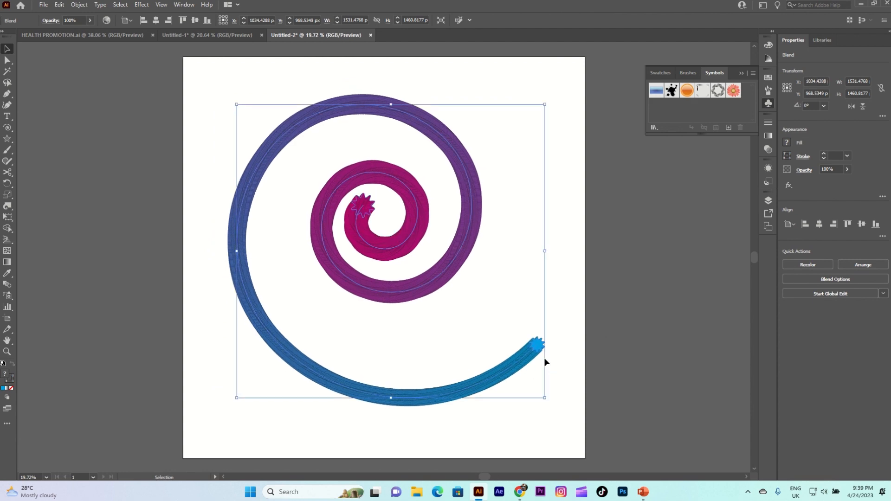
{"action": "scroll", "coordinate": [410, 253], "scroll_direction": "up", "scroll_amount": 3}
{"action": "left_click", "coordinate": [603, 300]}
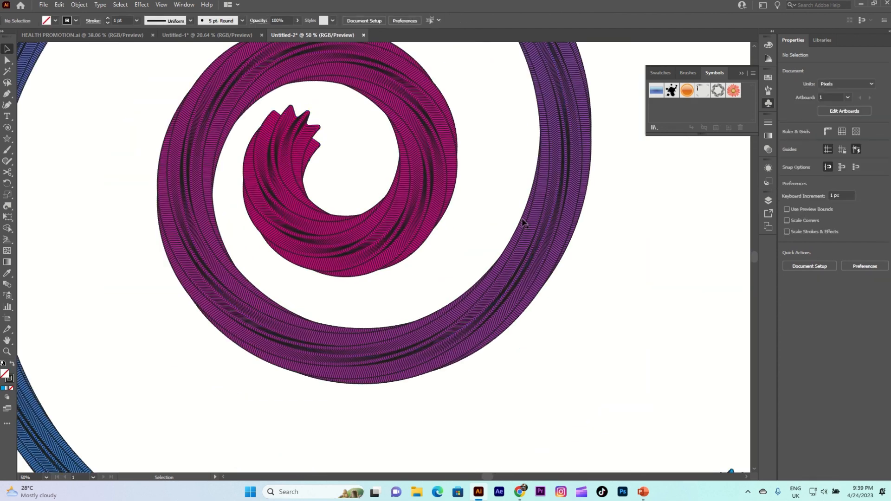
{"action": "scroll", "coordinate": [285, 293], "scroll_direction": "down", "scroll_amount": 6}
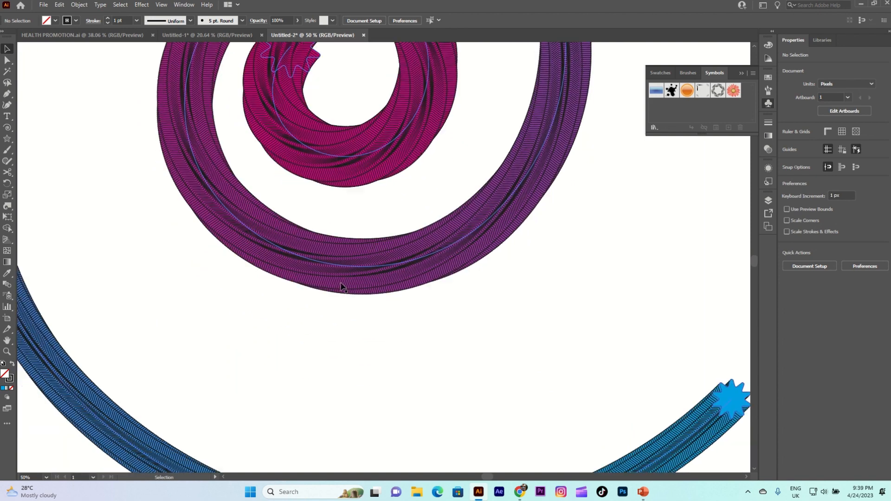
{"action": "left_click_drag", "start_coordinate": [673, 307], "coordinate": [627, 322]}
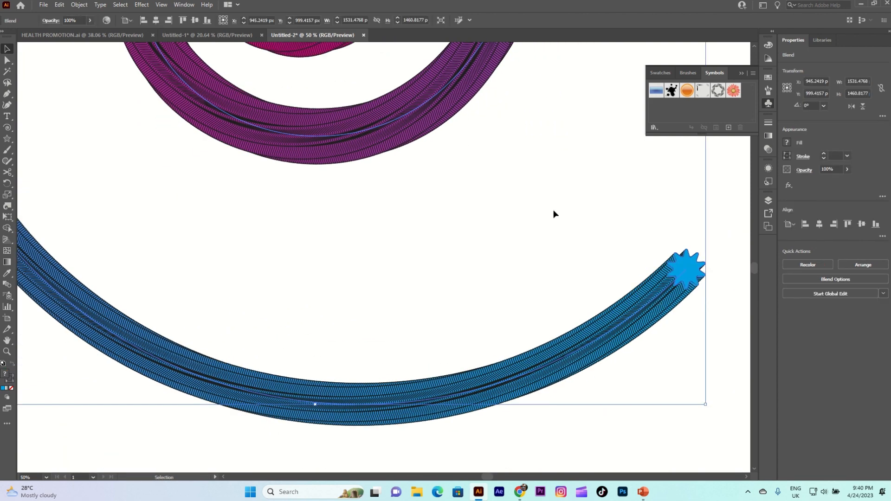
{"action": "left_click_drag", "start_coordinate": [398, 123], "coordinate": [442, 175]}
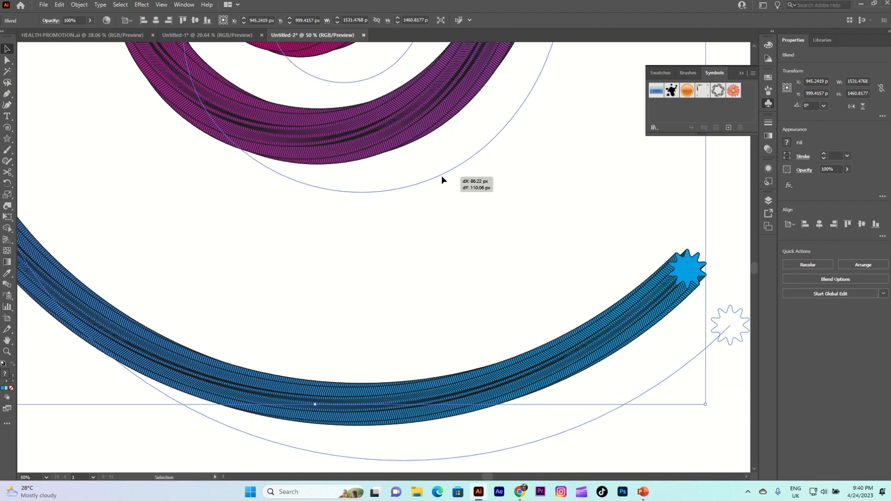
- Enlarge the spiral blend to about 1764 px by 1682 px and shift it about 85 px horizontally so it lies inside the artboard
{"action": "scroll", "coordinate": [428, 168], "scroll_direction": "down", "scroll_amount": 3}
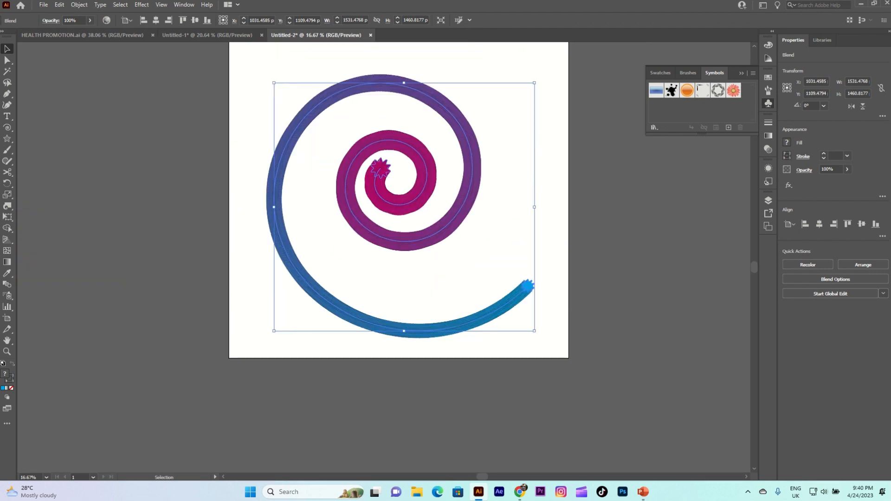
{"action": "left_click", "coordinate": [47, 477]}
{"action": "left_click", "coordinate": [54, 461]}
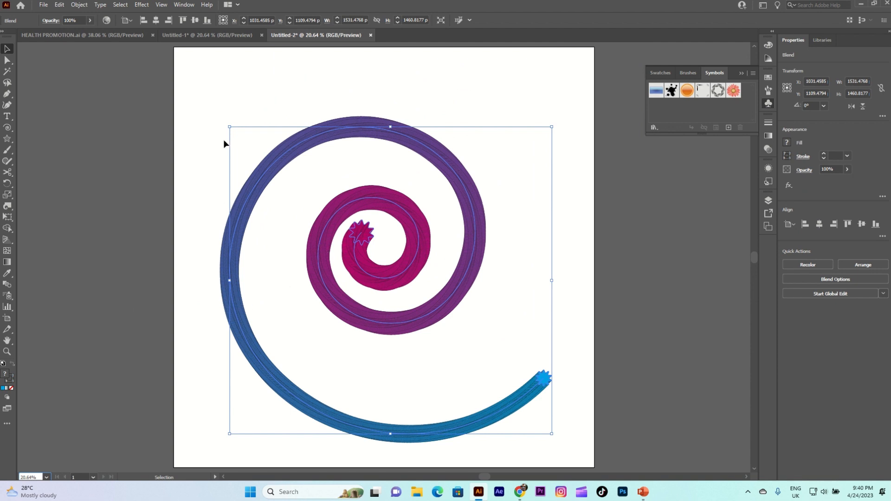
{"action": "left_click_drag", "start_coordinate": [230, 128], "coordinate": [182, 69]}
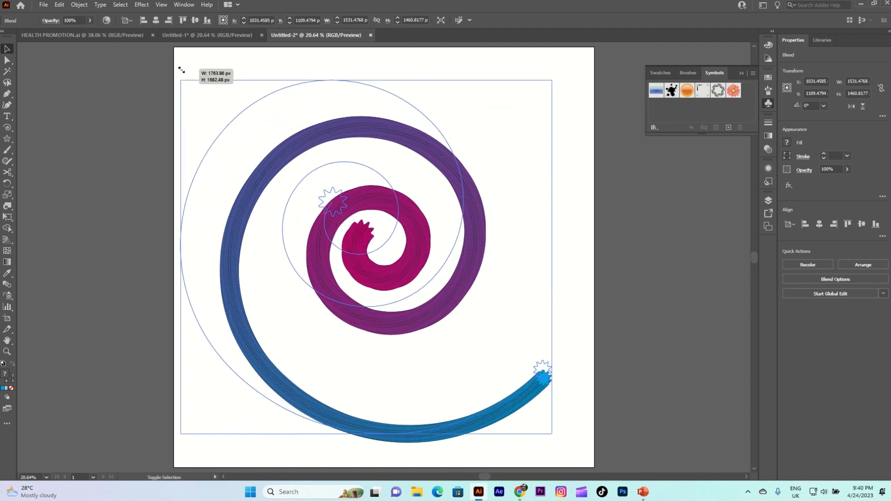
{"action": "left_click_drag", "start_coordinate": [317, 180], "coordinate": [317, 179]}
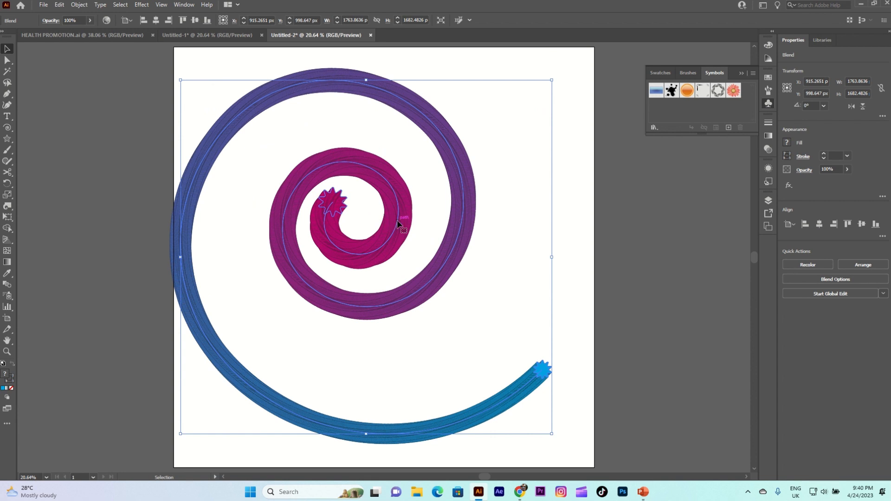
{"action": "left_click_drag", "start_coordinate": [404, 222], "coordinate": [416, 225]}
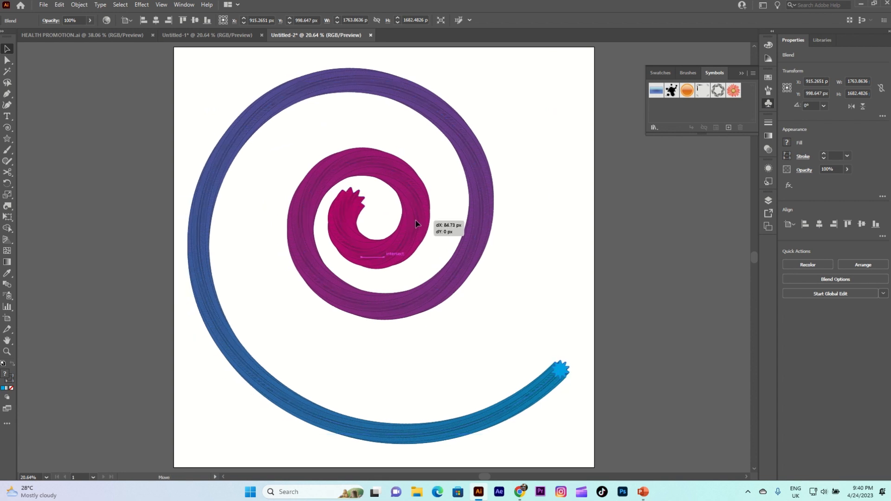
{"action": "left_click", "coordinate": [640, 253]}
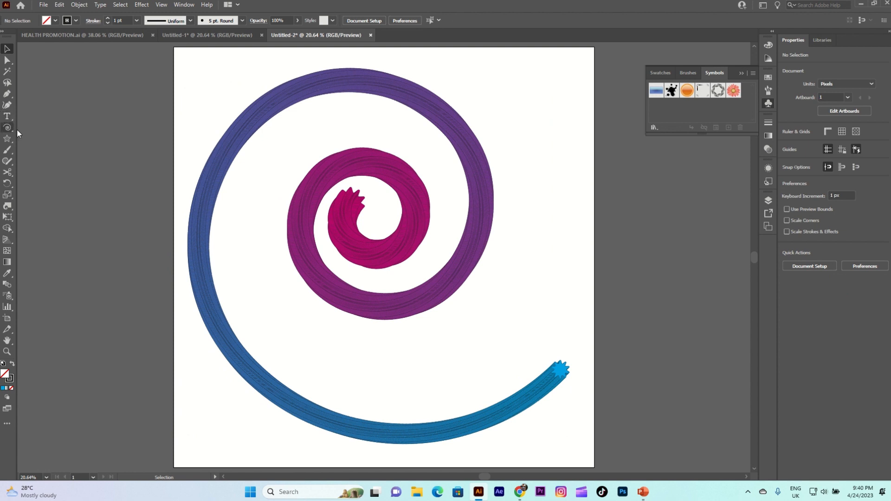
- Draw a 2000 px by 2000 px rectangle covering the whole artboard and fill it with CMYK Cyan
{"action": "left_click_drag", "start_coordinate": [6, 145], "coordinate": [34, 140]}
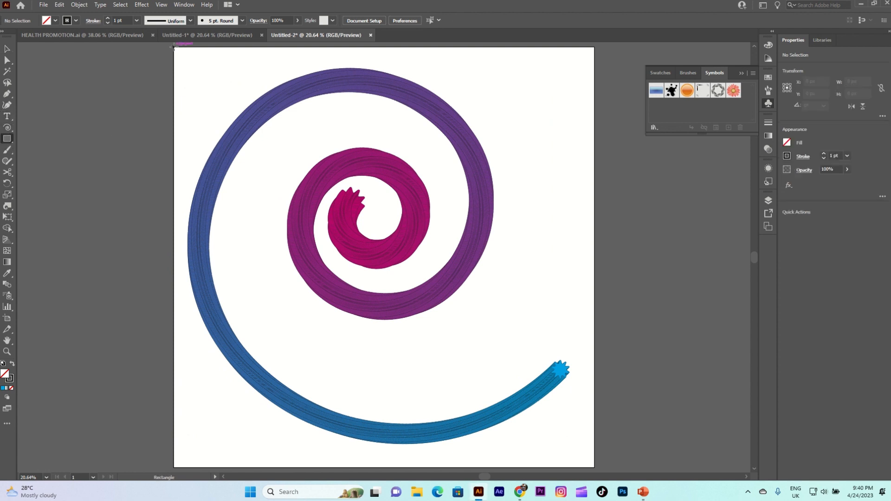
{"action": "left_click_drag", "start_coordinate": [173, 46], "coordinate": [594, 467]}
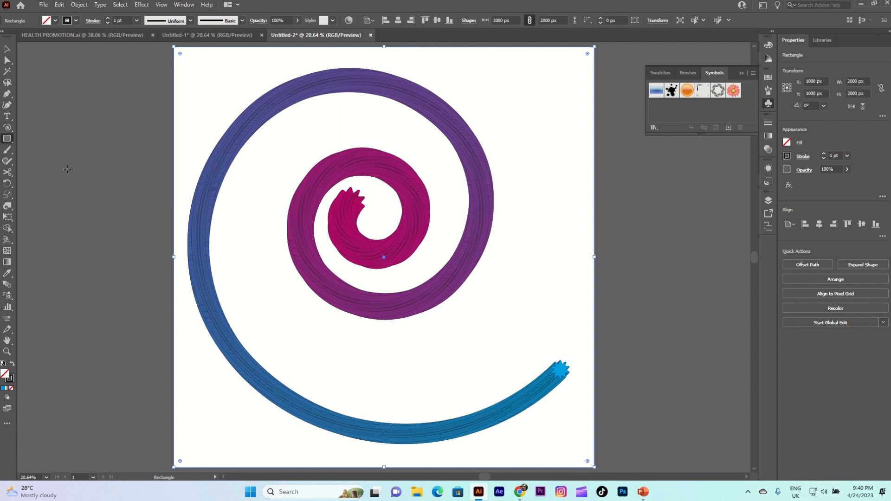
{"action": "left_click", "coordinate": [55, 22]}
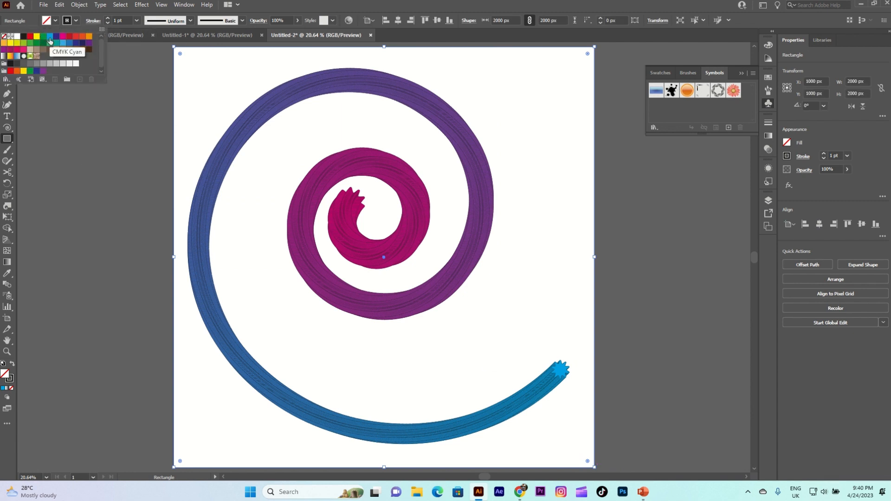
{"action": "left_click", "coordinate": [50, 42]}
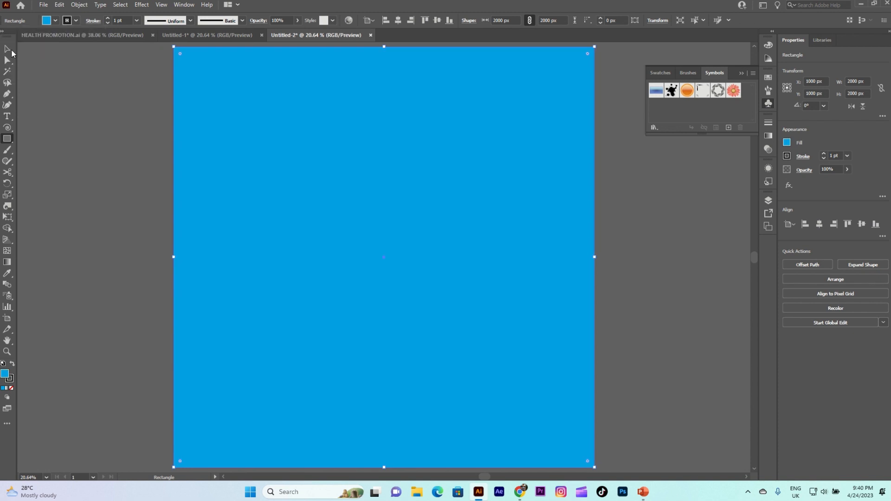
- Send the cyan rectangle to the back, behind the spiral blend
{"action": "left_click", "coordinate": [11, 51]}
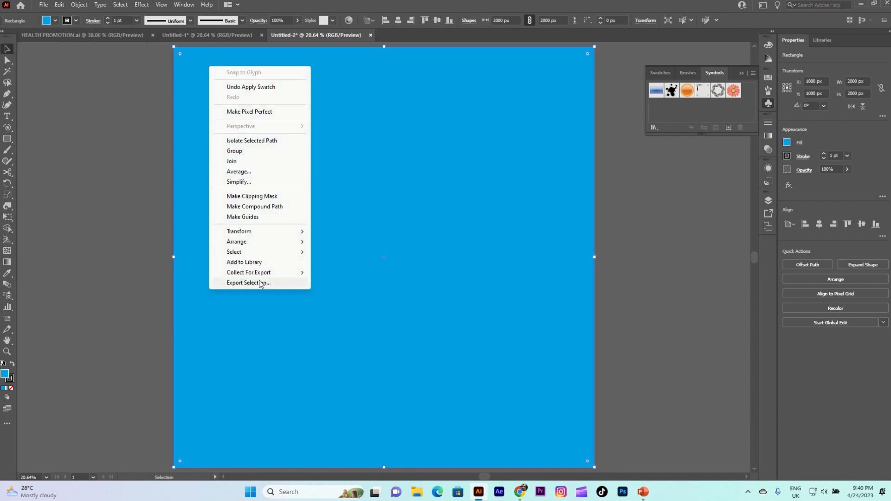
{"action": "mouse_move", "coordinate": [237, 242]}
{"action": "left_click", "coordinate": [350, 272]}
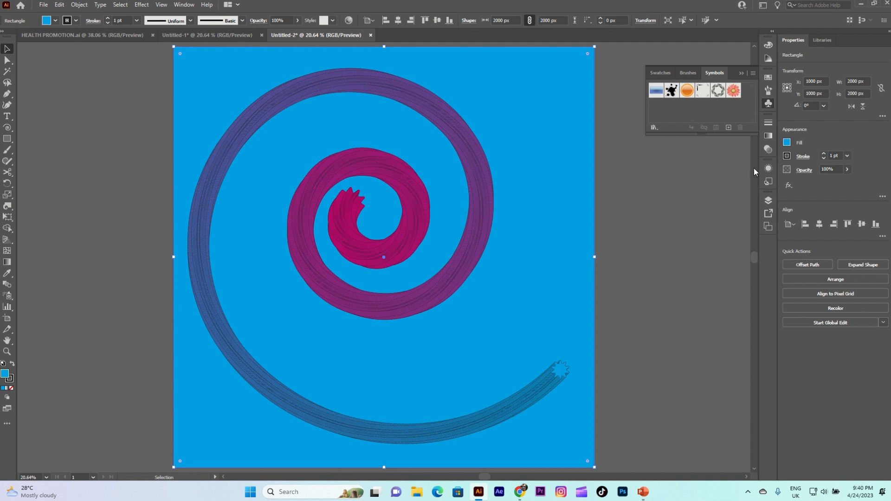
- Fill the background rectangle with a radial gradient and set its outer colour stop to CMYK Cyan
{"action": "left_click", "coordinate": [772, 136]}
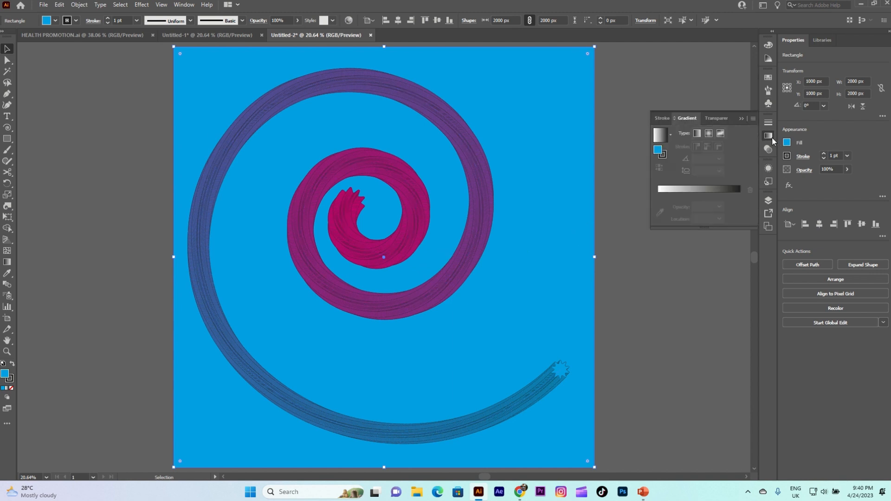
{"action": "left_click", "coordinate": [709, 190]}
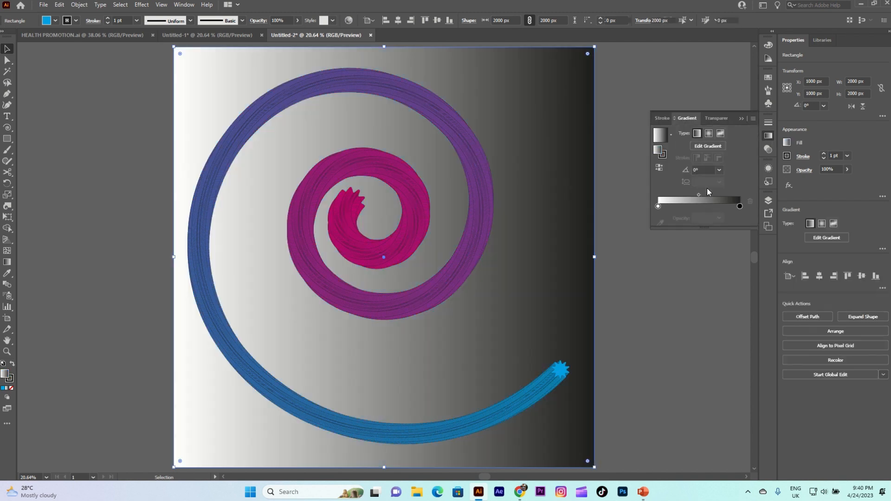
{"action": "left_click", "coordinate": [711, 133]}
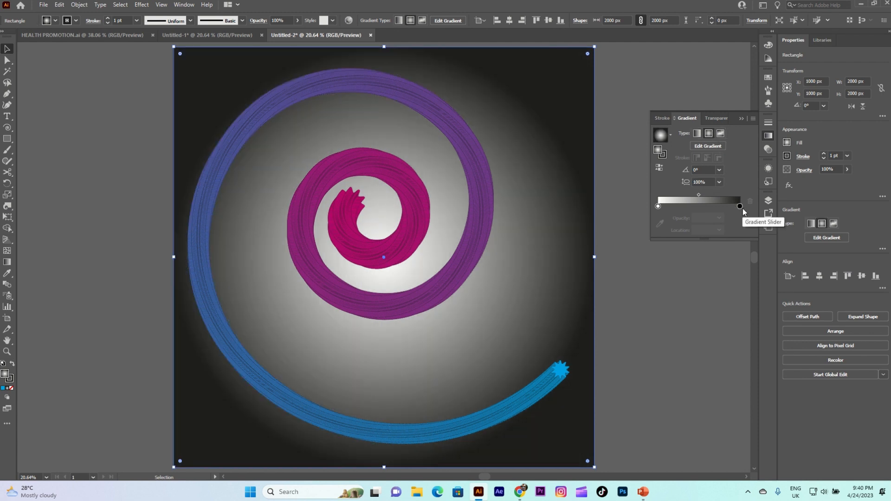
{"action": "double_click", "coordinate": [740, 207]}
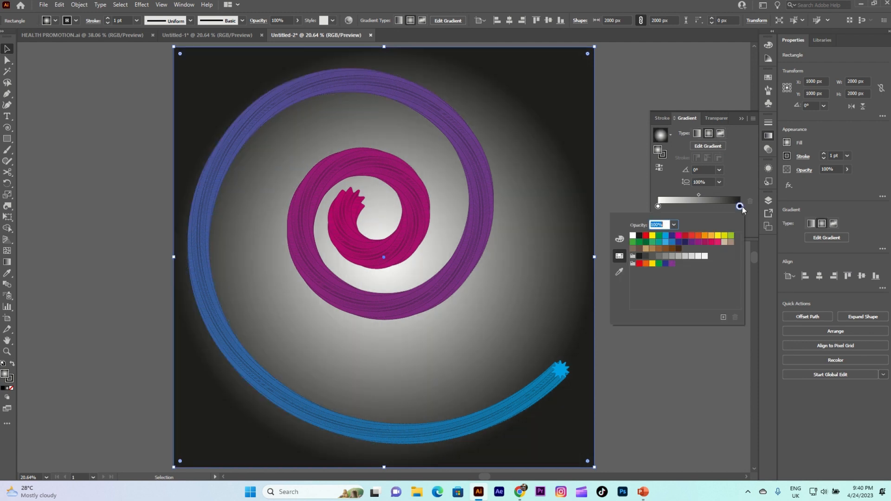
{"action": "left_click", "coordinate": [666, 236]}
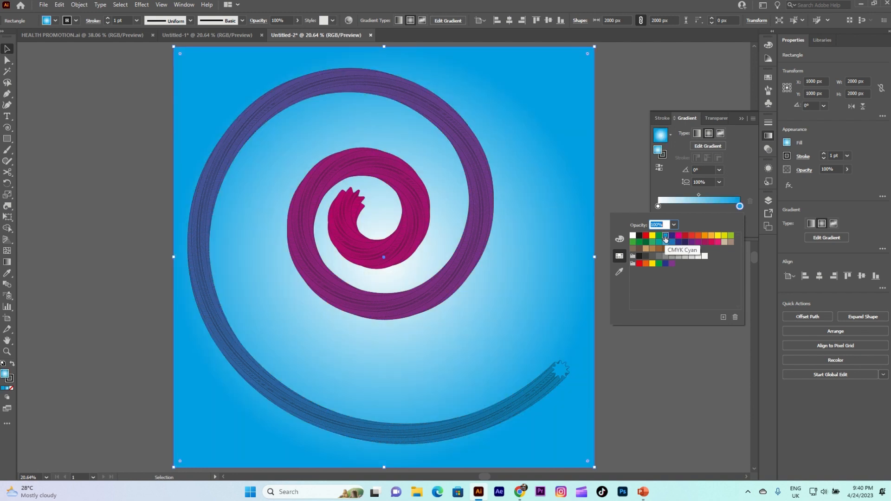
- Set the gradient's inner colour stop to magenta and move the gradient midpoint to about 76%
{"action": "left_click", "coordinate": [659, 206]}
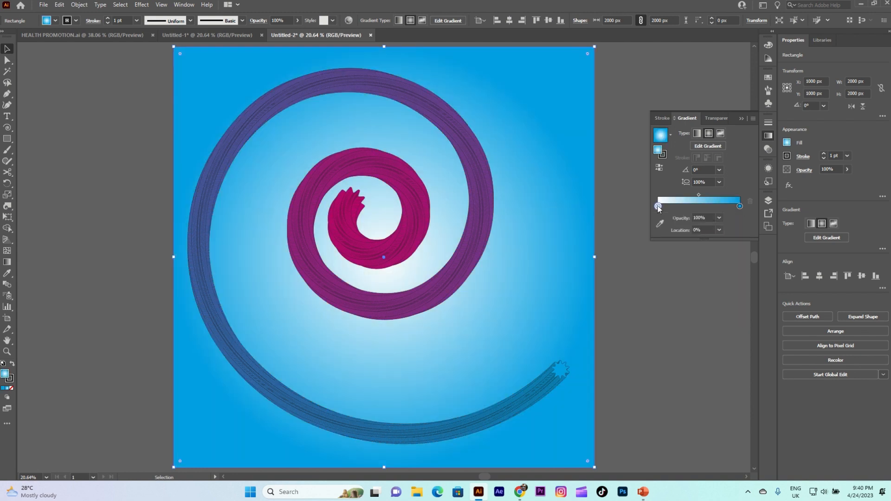
{"action": "double_click", "coordinate": [659, 206]}
{"action": "left_click", "coordinate": [678, 236]}
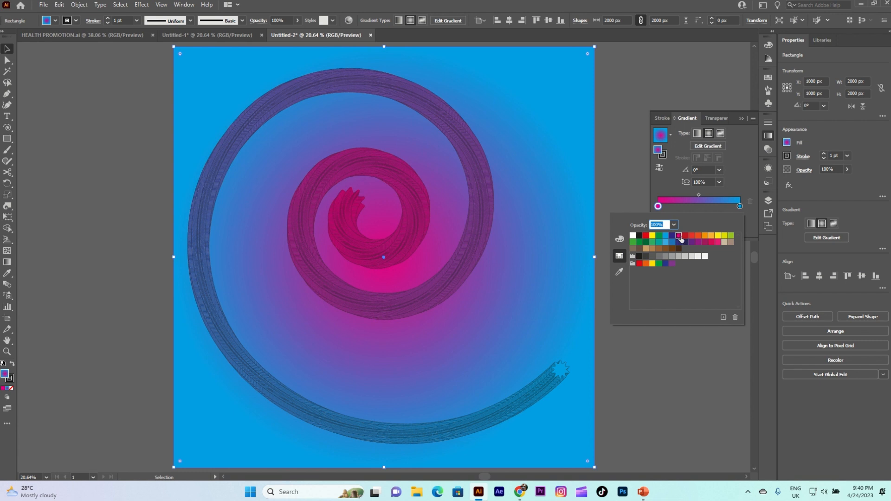
{"action": "left_click", "coordinate": [692, 242]}
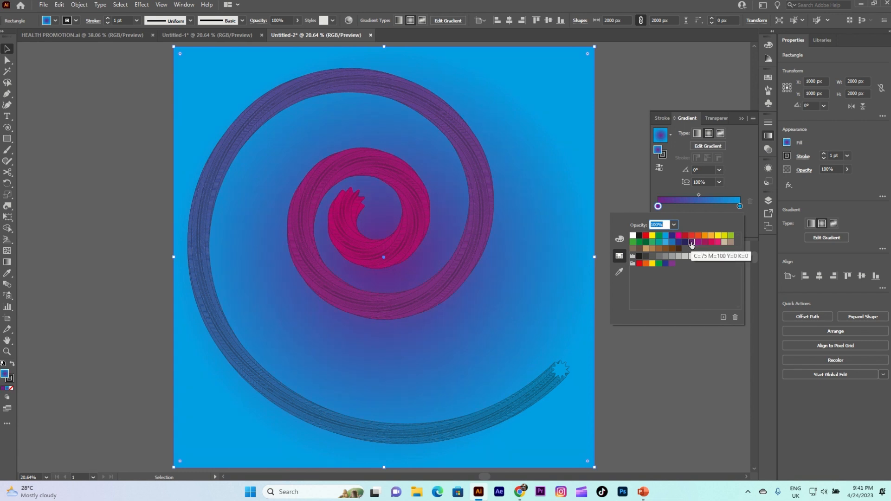
{"action": "left_click", "coordinate": [679, 236]}
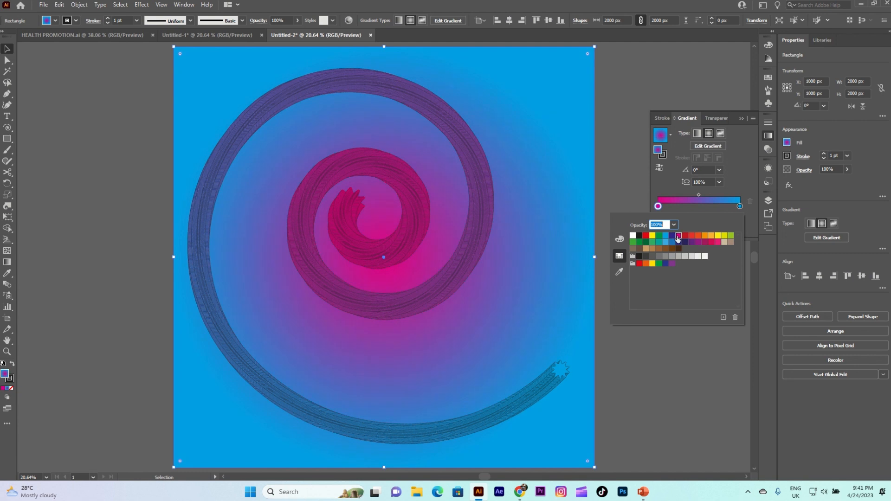
{"action": "left_click", "coordinate": [698, 195]}
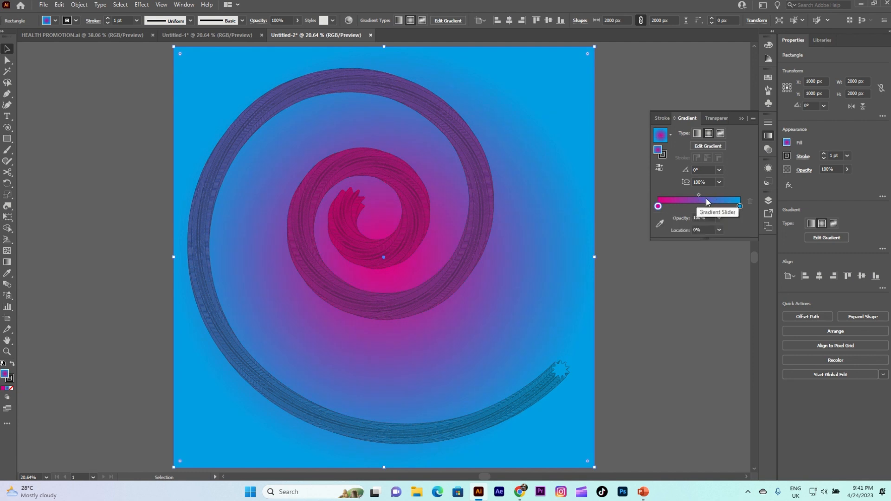
{"action": "left_click_drag", "start_coordinate": [701, 194], "coordinate": [720, 199]}
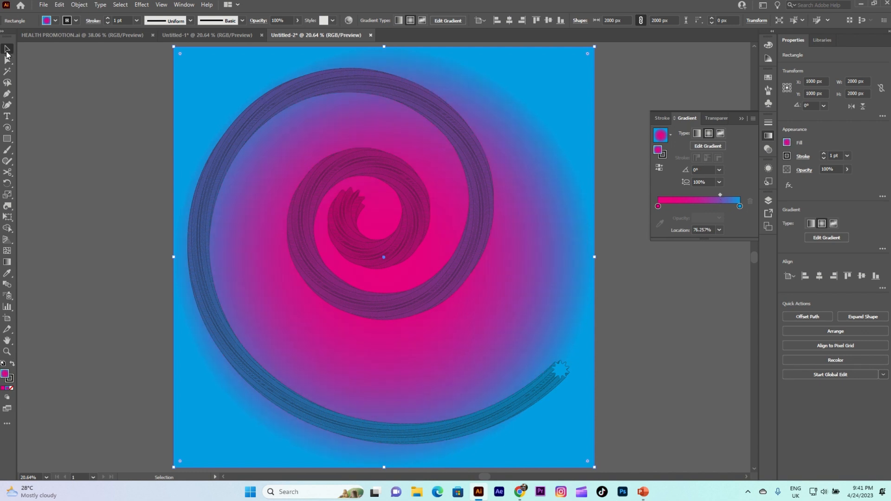
- Move the spiral blend slightly down and to the right over the gradient background, and deselect it
{"action": "left_click", "coordinate": [72, 88]}
{"action": "left_click_drag", "start_coordinate": [355, 220], "coordinate": [367, 231]}
{"action": "left_click", "coordinate": [646, 332]}
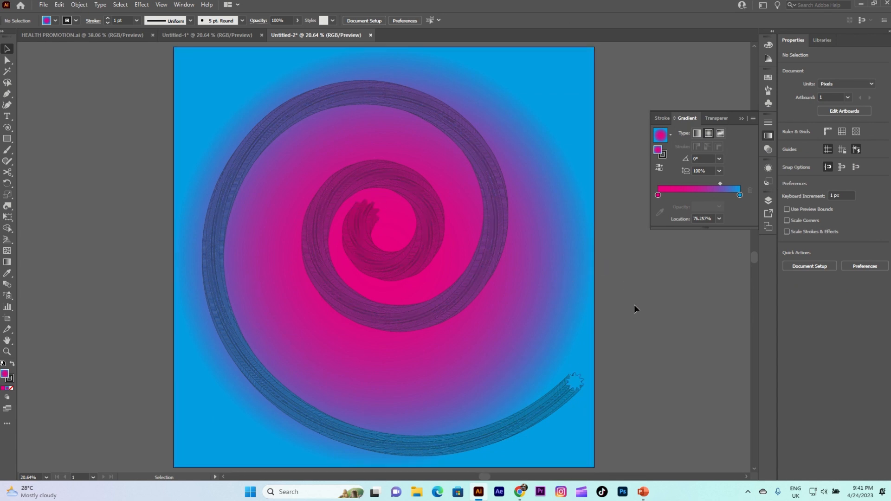
{"action": "scroll", "coordinate": [634, 305], "scroll_direction": "down", "scroll_amount": 1}
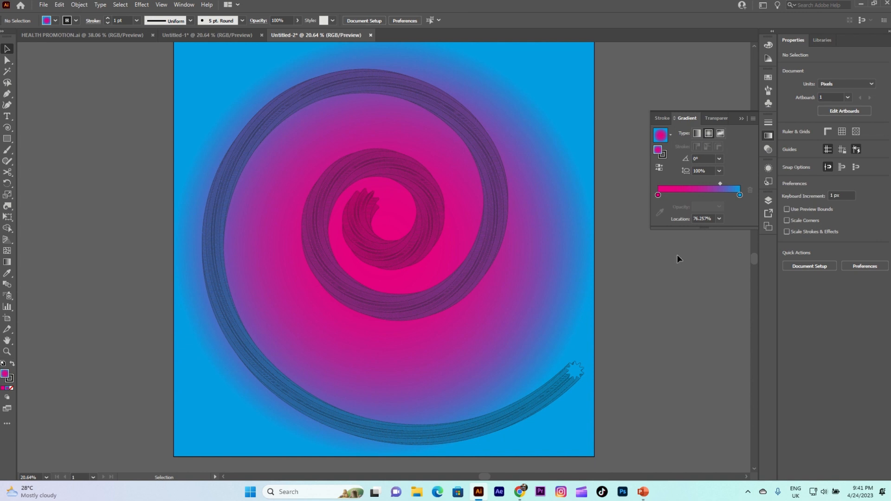
- Select the background rectangle and add a dark purple colour stop at about 96% near the outer end of its radial gradient
{"action": "double_click", "coordinate": [741, 195]}
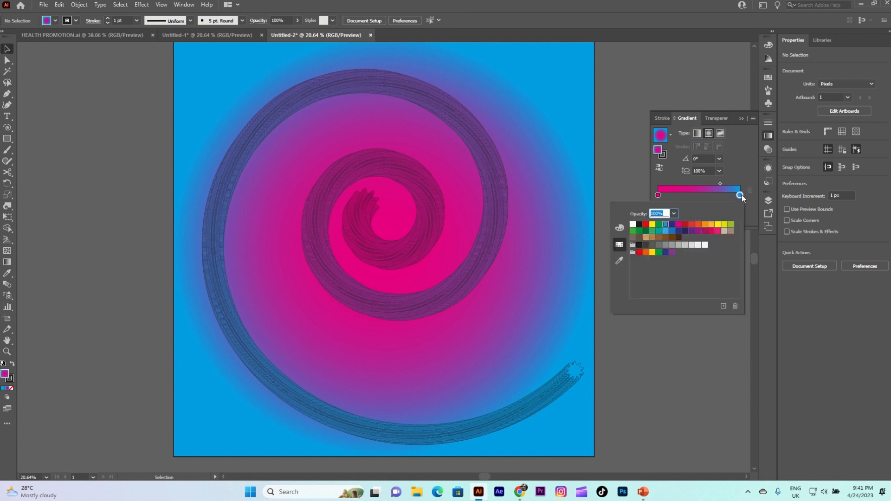
{"action": "left_click", "coordinate": [692, 231]}
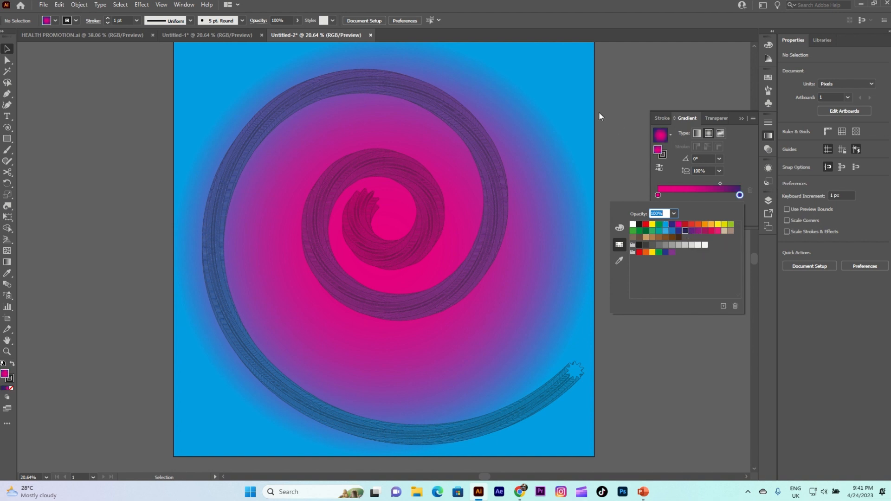
{"action": "left_click", "coordinate": [575, 99]}
{"action": "left_click", "coordinate": [574, 99]}
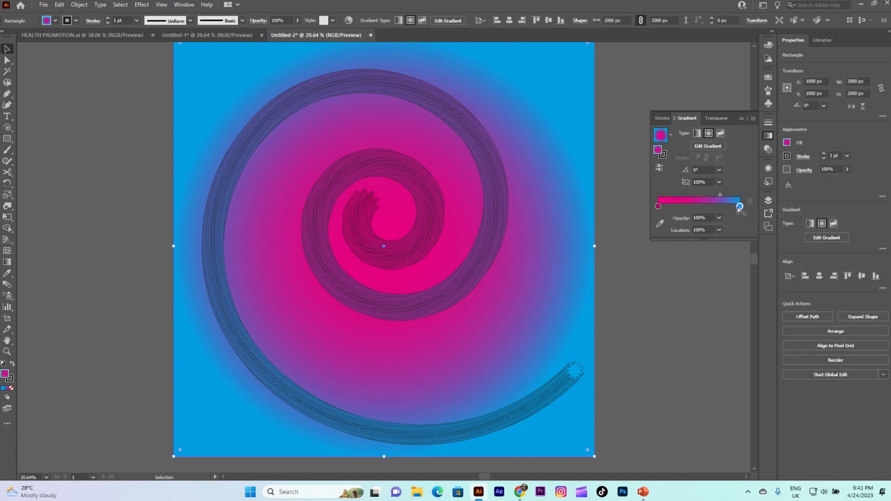
{"action": "left_click", "coordinate": [737, 206]}
{"action": "double_click", "coordinate": [737, 207]}
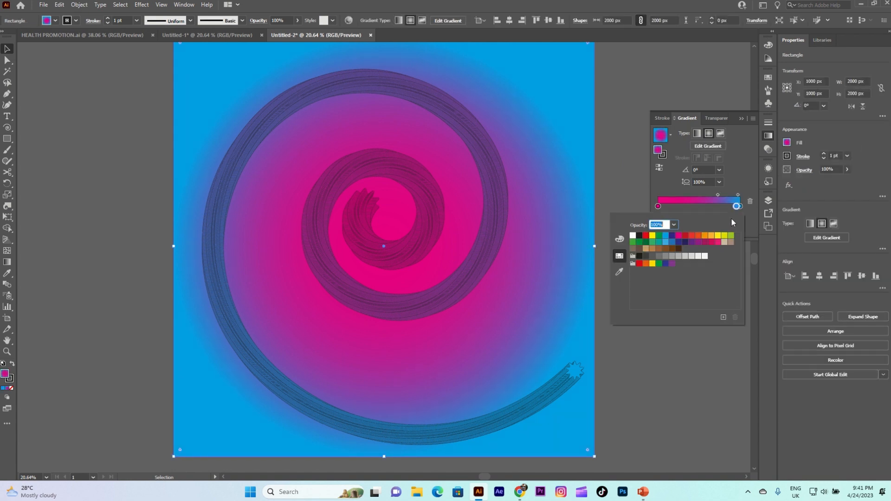
{"action": "left_click", "coordinate": [691, 242]}
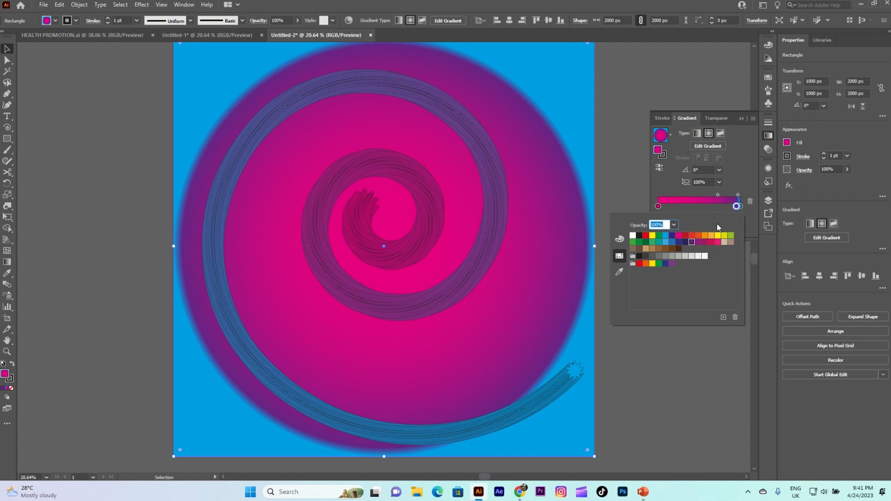
- Delete the gradient's outer cyan stop and move the purple stop to about 88%, leaving the background rectangle deselected
{"action": "left_click", "coordinate": [737, 207]}
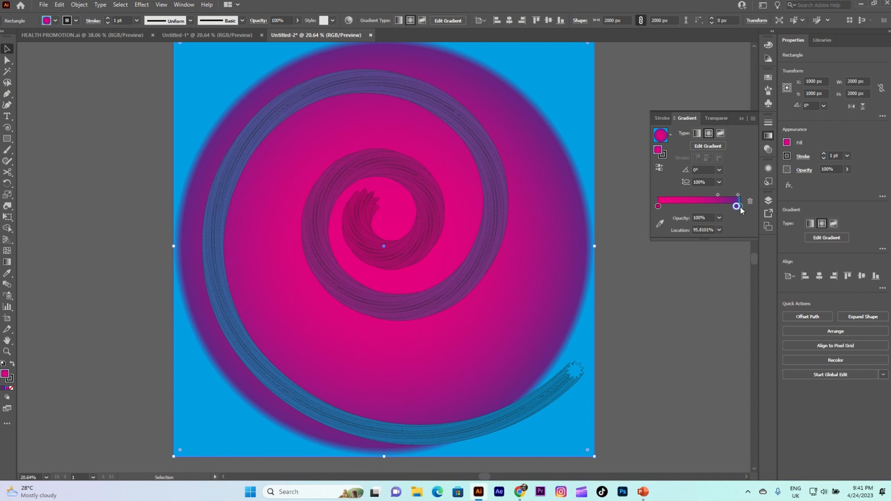
{"action": "left_click_drag", "start_coordinate": [737, 206], "coordinate": [727, 206]}
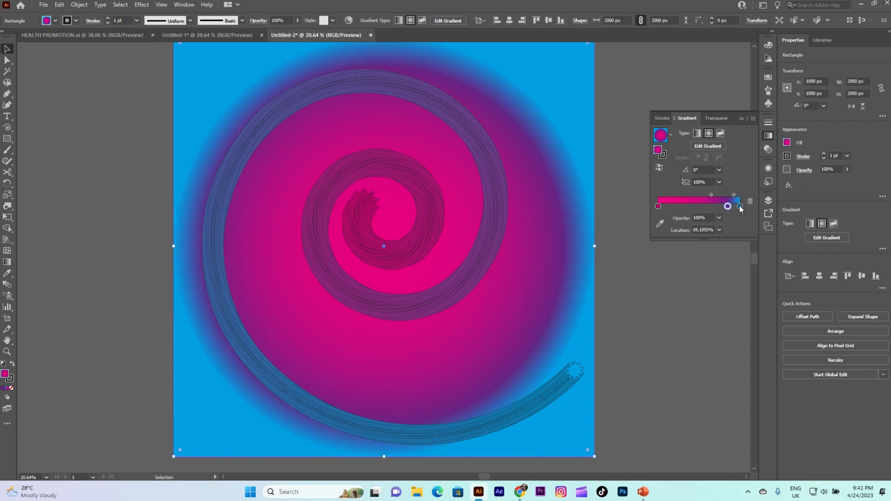
{"action": "left_click", "coordinate": [737, 207]}
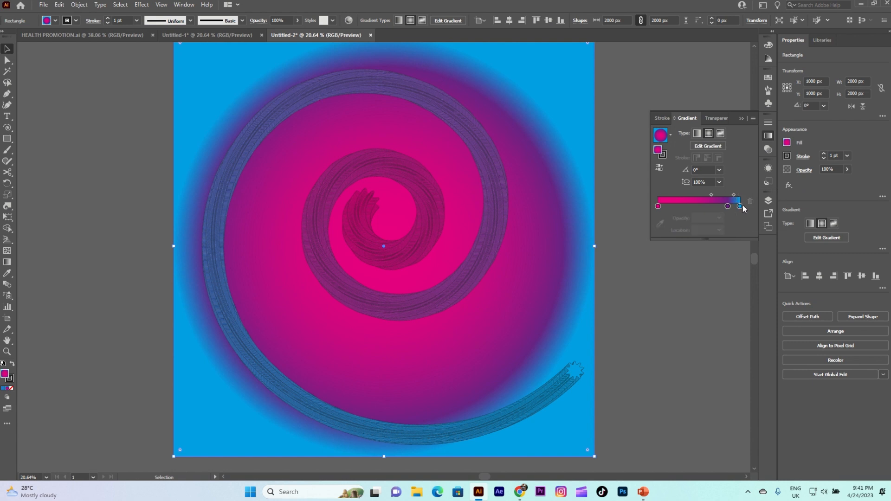
{"action": "left_click", "coordinate": [750, 202]}
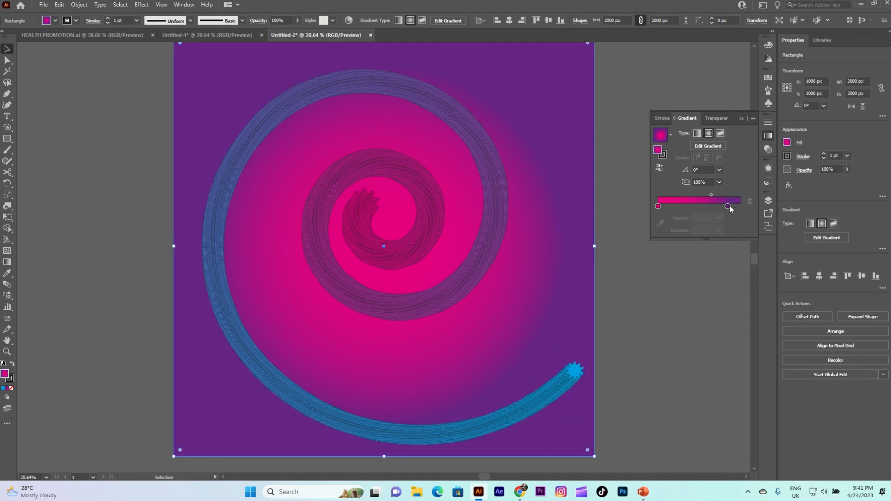
{"action": "mouse_move", "coordinate": [728, 206]}
{"action": "left_mouse_down"}
{"action": "mouse_move", "coordinate": [742, 205]}
{"action": "mouse_move", "coordinate": [731, 207]}
{"action": "left_mouse_up"}
{"action": "left_click", "coordinate": [697, 274]}
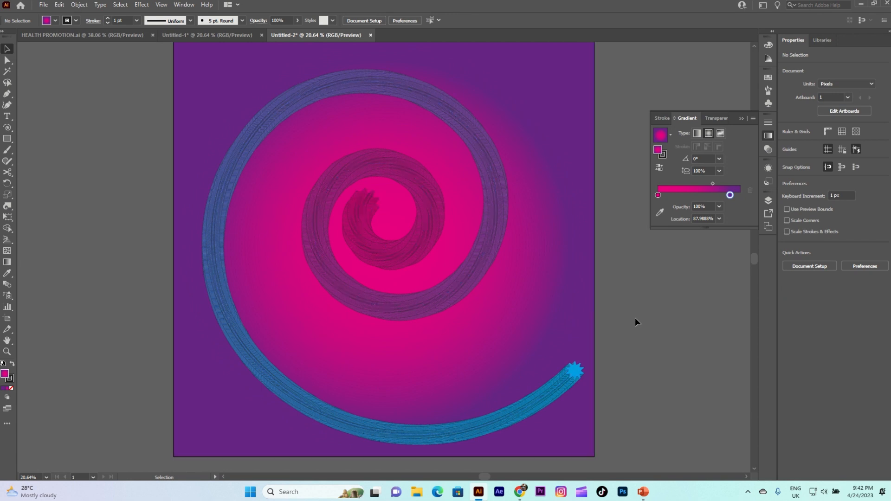